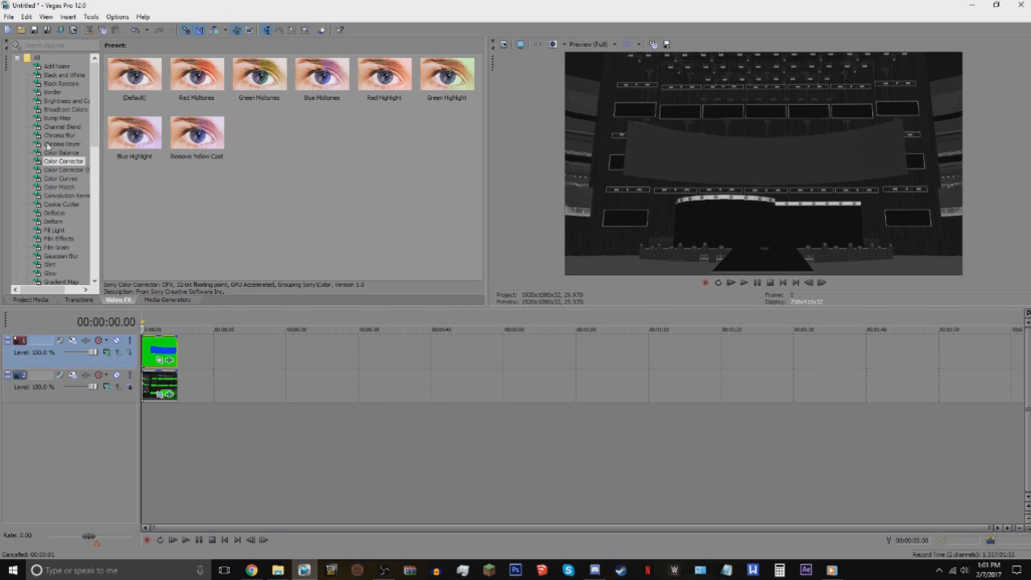
# - Add the Pure Green Screen Chroma Keyer to the main stage clip with thresholds 0.544 low and 0.782 high, naming the preset Green Screen WWE
pyautogui.click(72, 145)
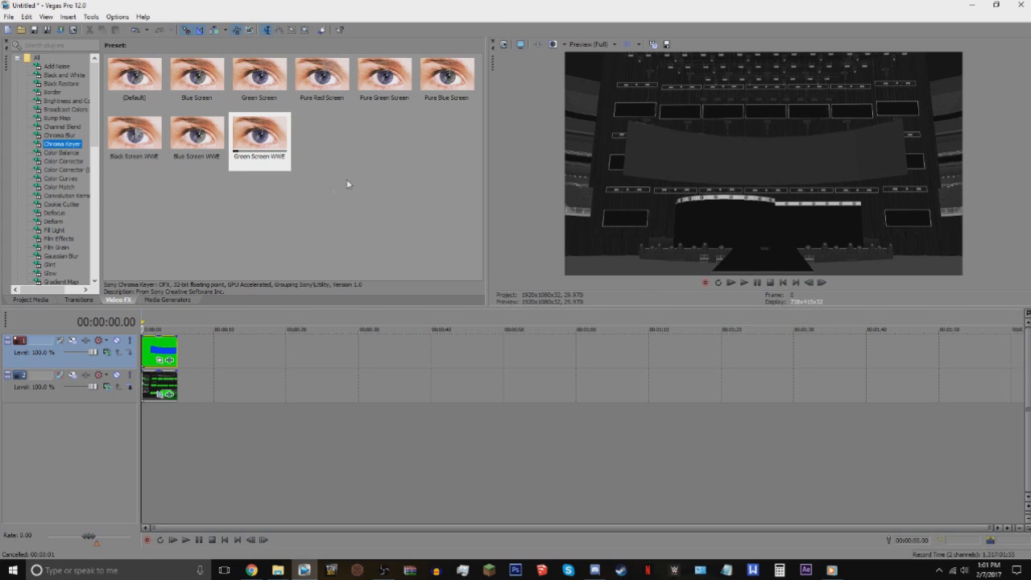
pyautogui.moveTo(398, 90); pyautogui.dragTo(161, 388)
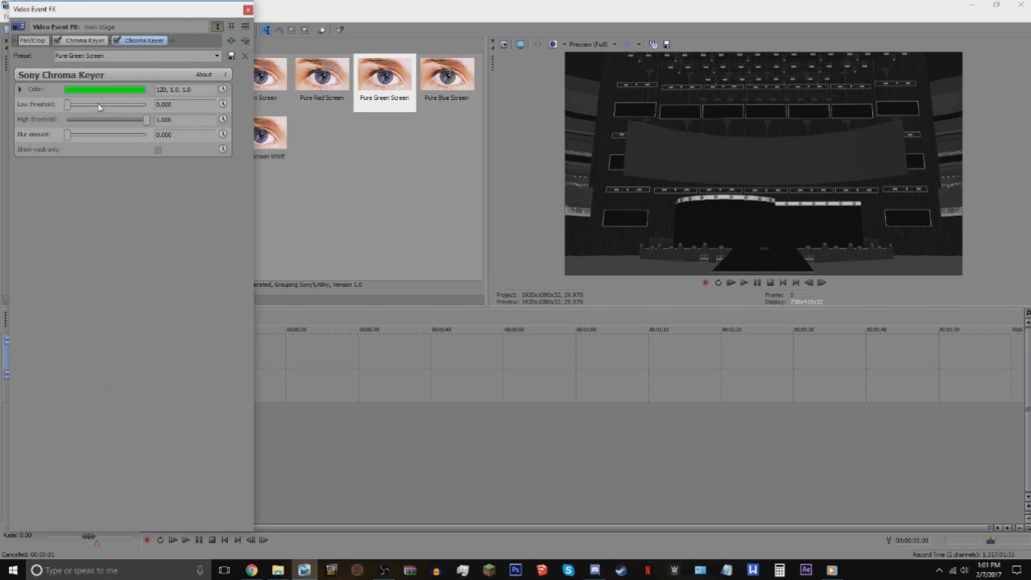
pyautogui.click(112, 108)
pyautogui.click(159, 56)
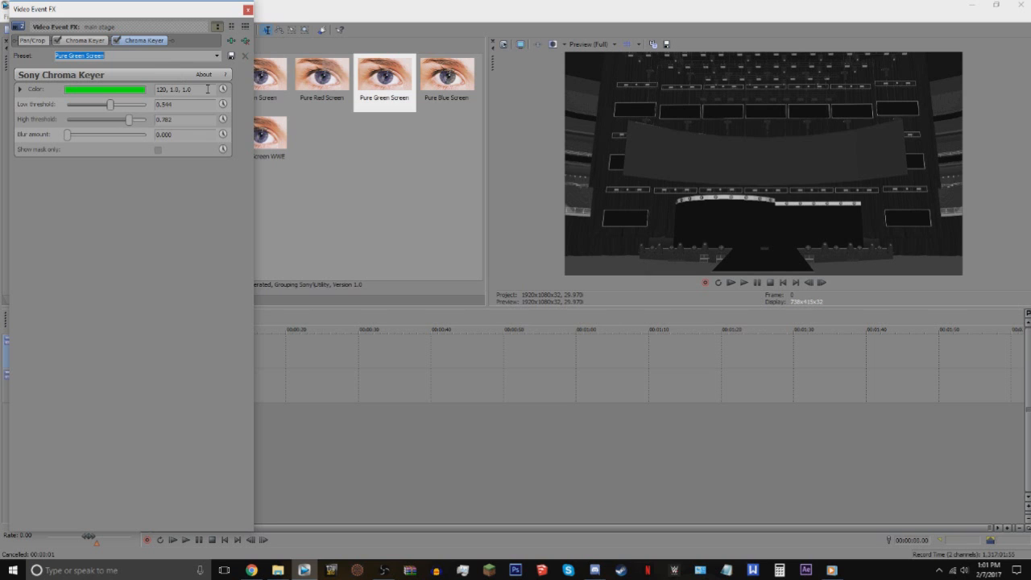
pyautogui.write('GH')
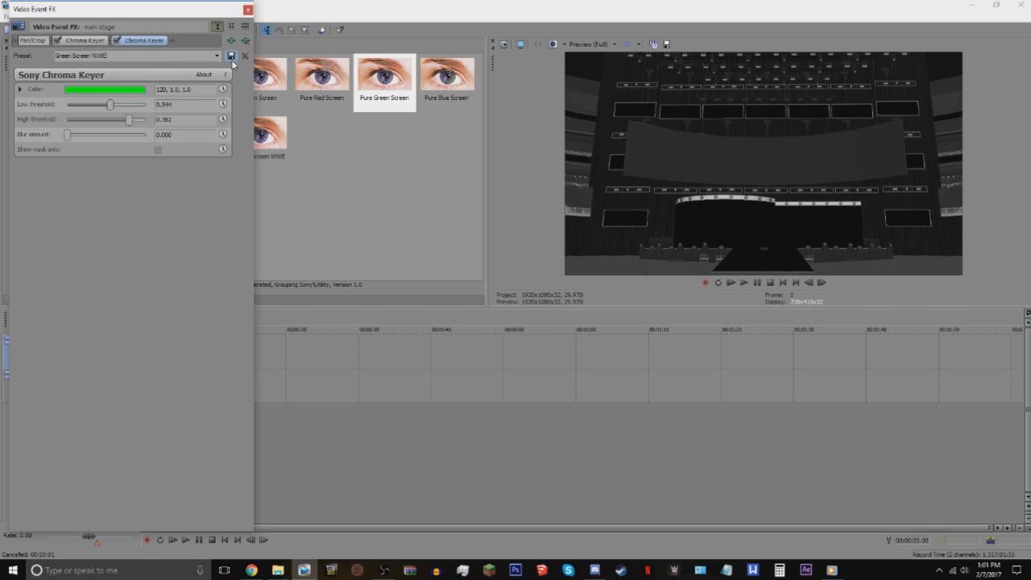
pyautogui.click(247, 10)
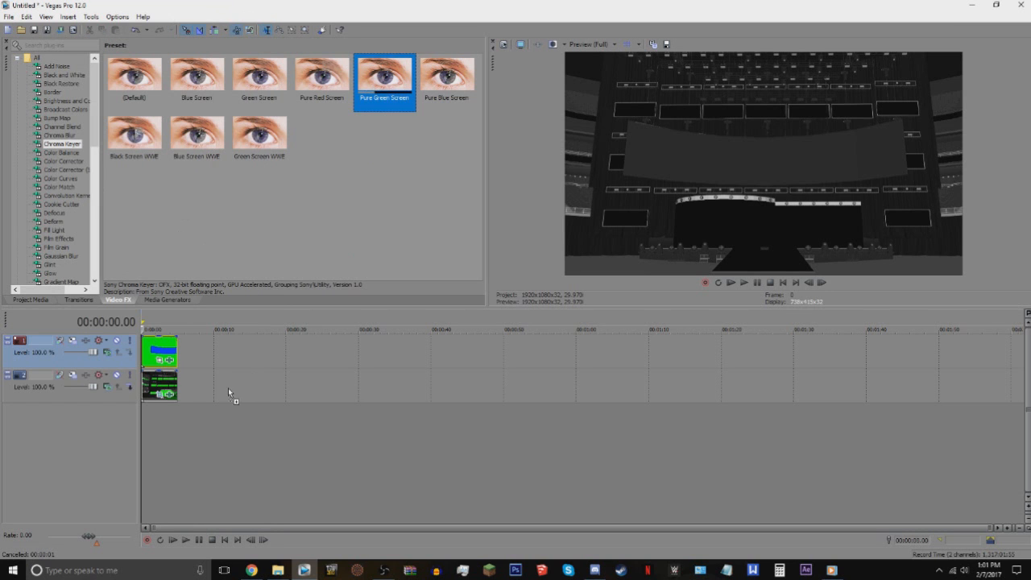
# - Apply the custom Green Screen WWE Chroma Keyer preset to the main stage clip on track 2
pyautogui.moveTo(352, 114); pyautogui.dragTo(393, 84)
pyautogui.click(378, 126)
pyautogui.moveTo(259, 133); pyautogui.dragTo(159, 386)
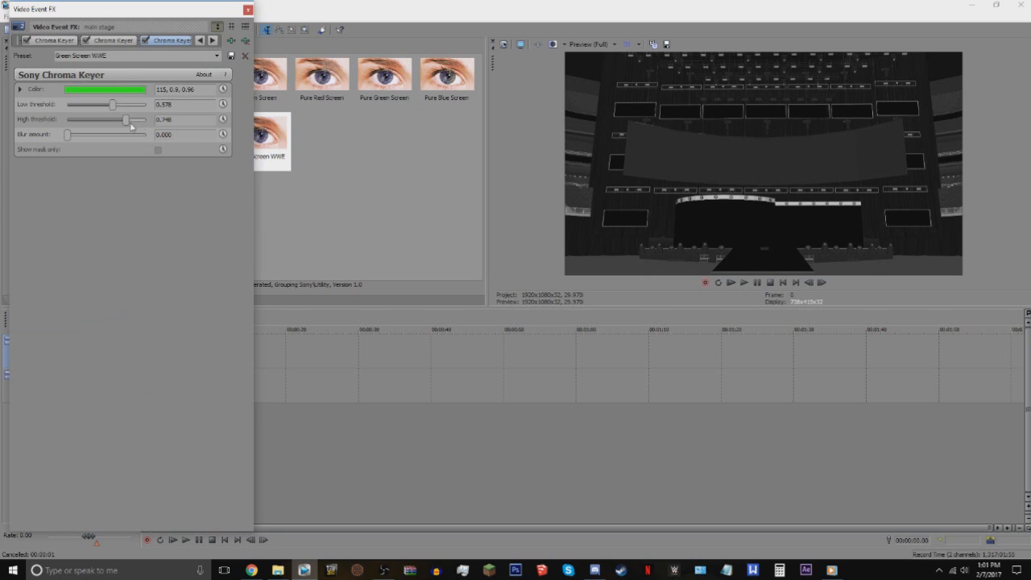
pyautogui.click(249, 10)
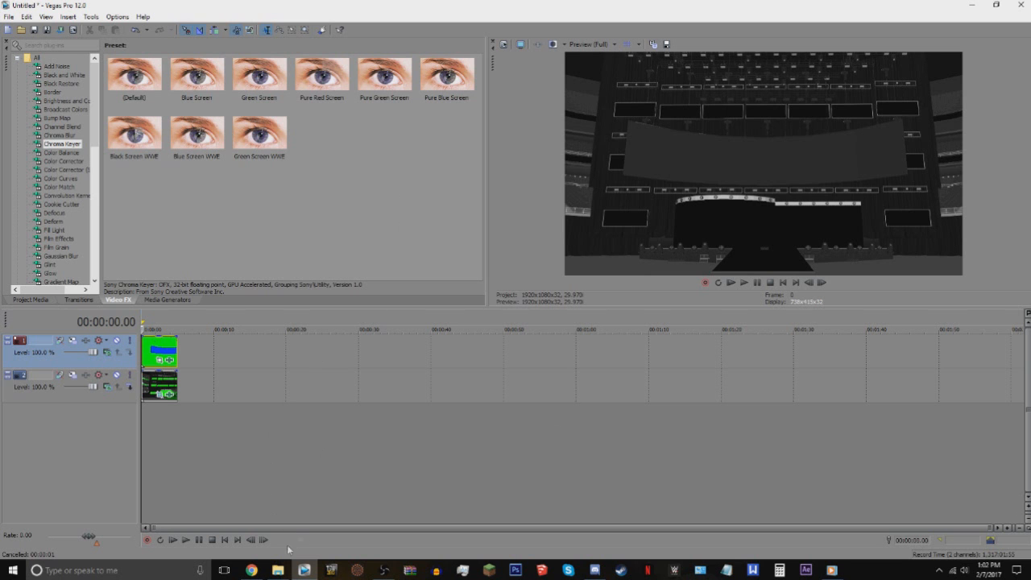
# - Switch to File Explorer and preview the WWE AJ Styles Graphics Pack video from the Downloads search results
pyautogui.click(278, 570)
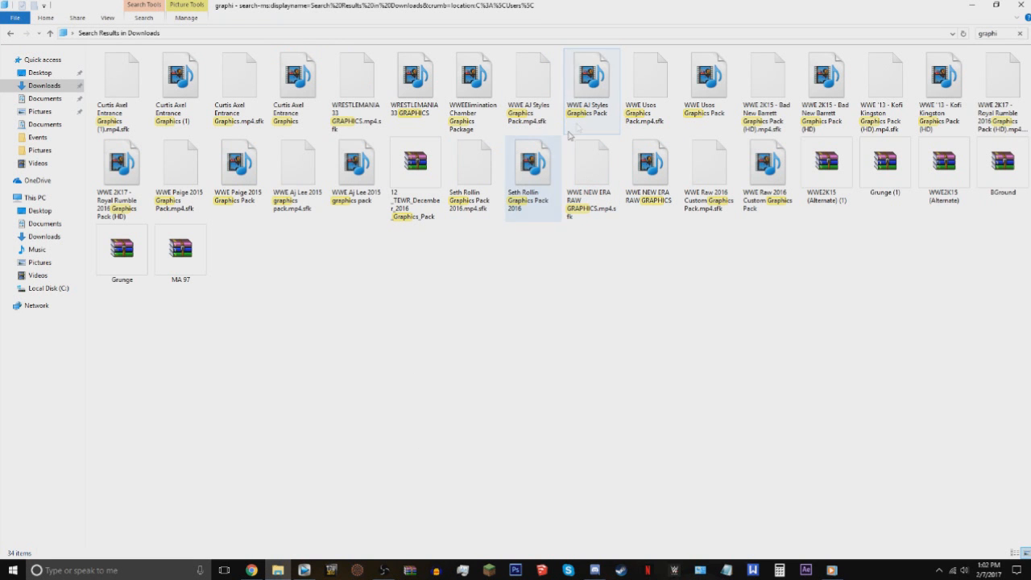
pyautogui.doubleClick(601, 93)
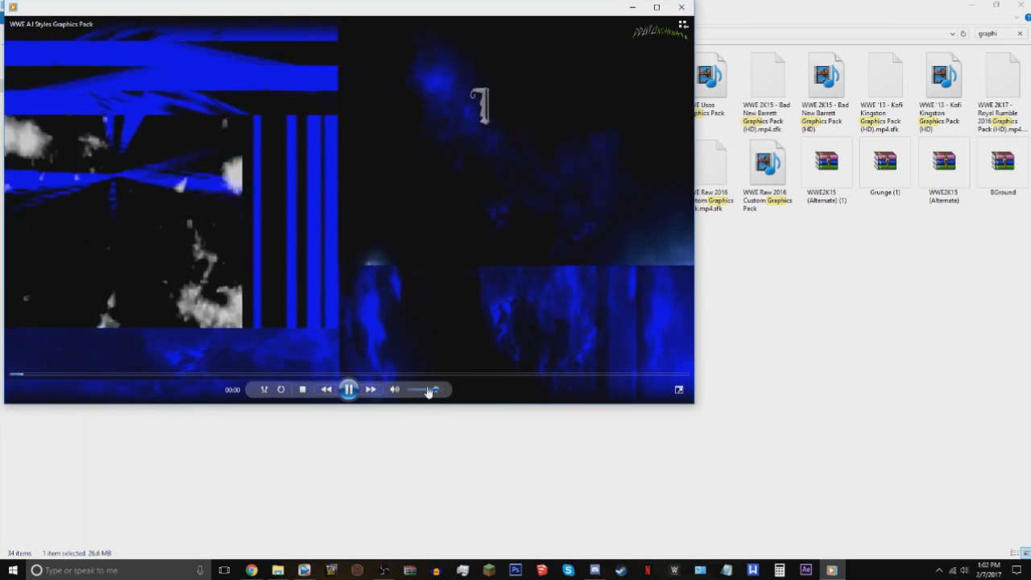
pyautogui.click(348, 390)
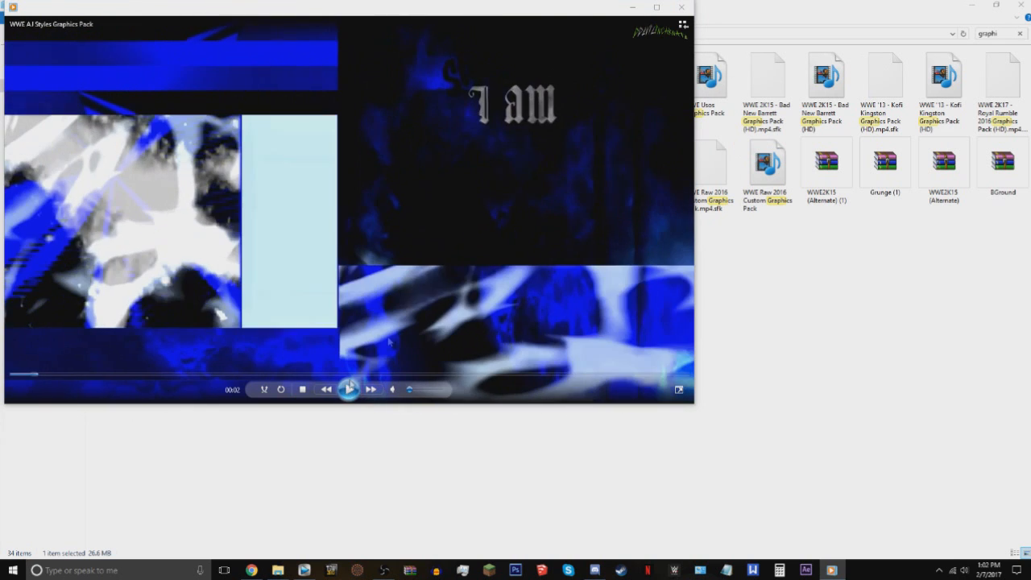
pyautogui.click(633, 8)
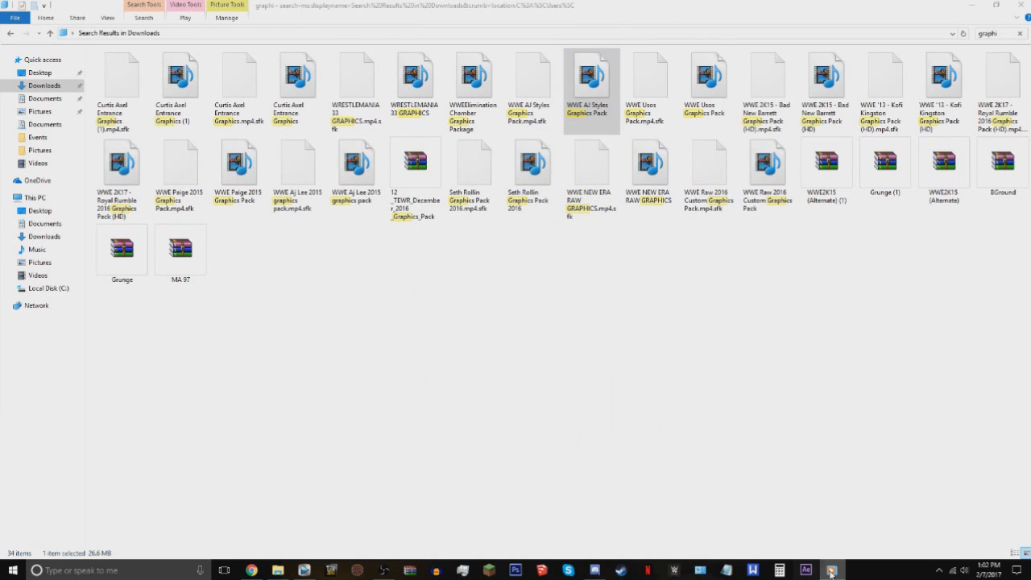
pyautogui.click(832, 571)
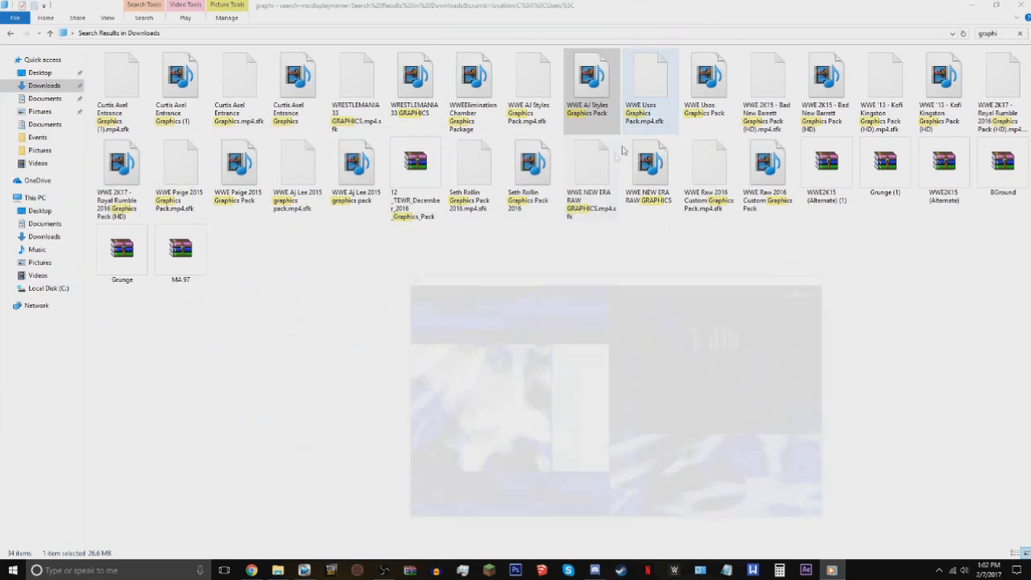
pyautogui.click(633, 7)
# - Add the WWE AJ Styles Graphics Pack video beneath the stage tracks and trim it to the stage clips' length
pyautogui.moveTo(571, 273); pyautogui.dragTo(144, 477)
pyautogui.click(578, 224)
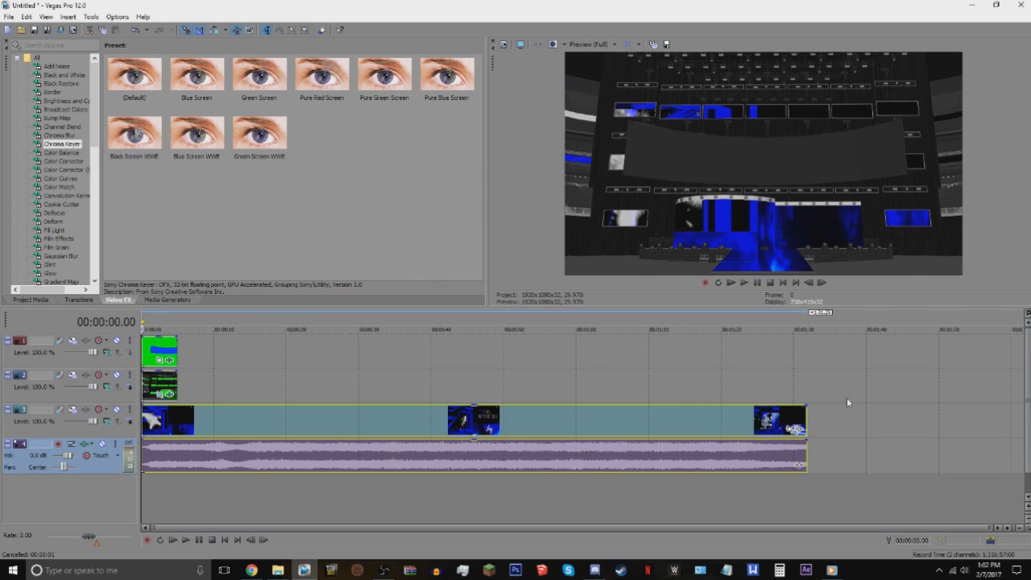
pyautogui.moveTo(806, 419); pyautogui.dragTo(177, 419)
# - Delete the graphics pack's audio track and briefly solo video track 3 to view the graphics alone
pyautogui.rightClick(105, 473)
pyautogui.click(121, 287)
pyautogui.click(129, 411)
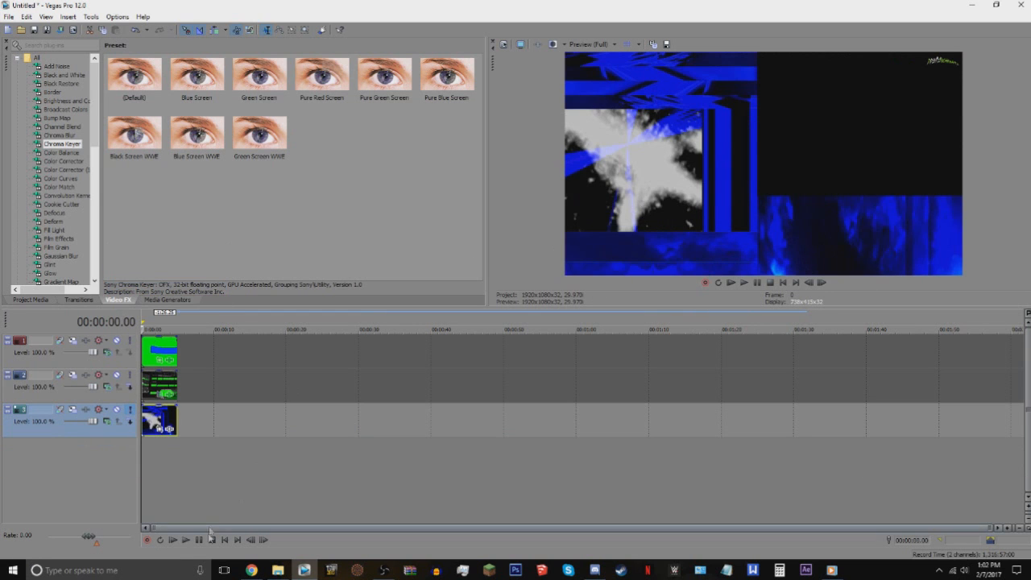
pyautogui.click(131, 409)
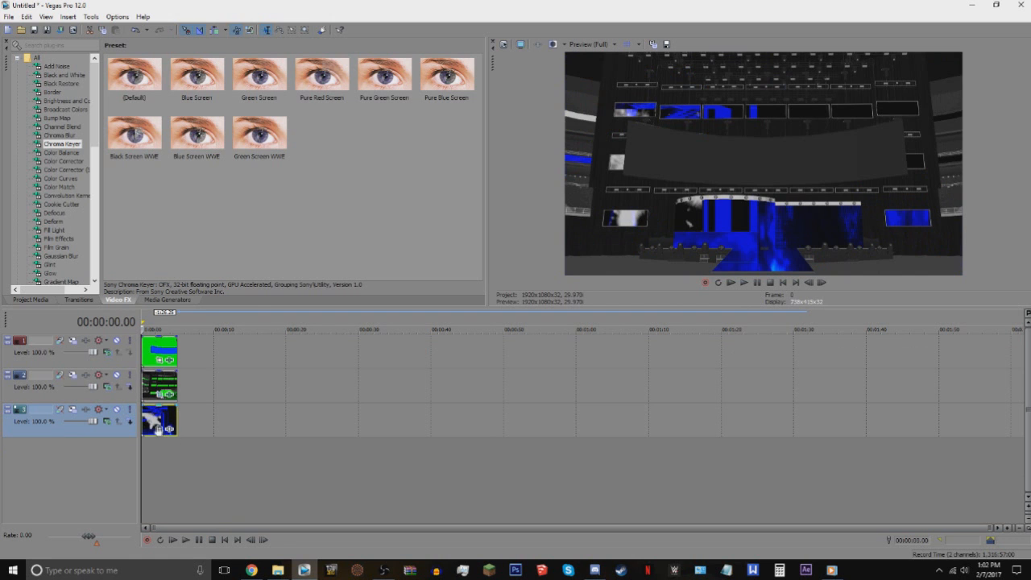
# - Mask the graphics clip in Event Pan/Crop with a rectangle over the lower-right blue panel, centred at about X 1,115, Y 613
pyautogui.click(170, 428)
pyautogui.click(248, 10)
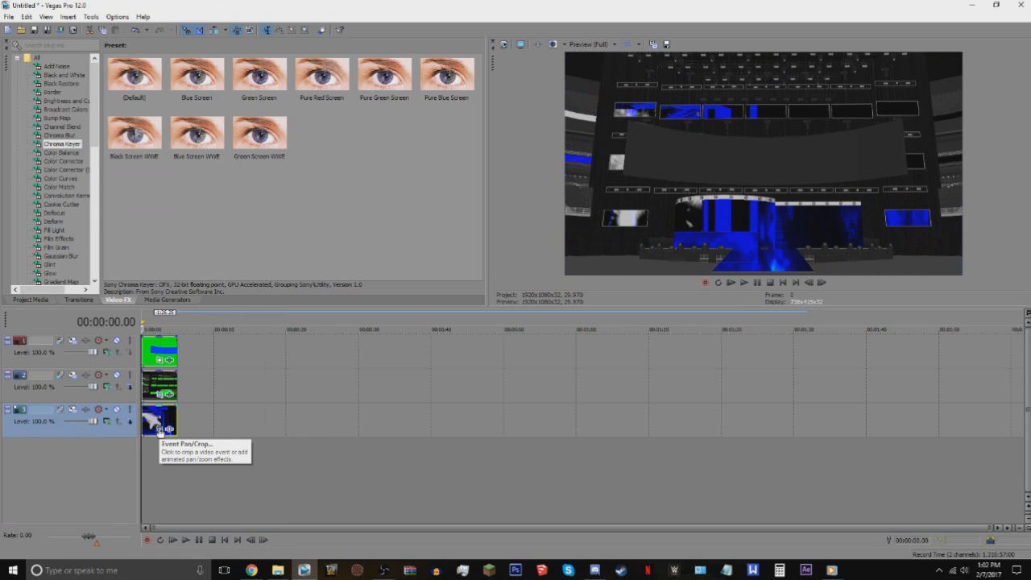
pyautogui.click(174, 355)
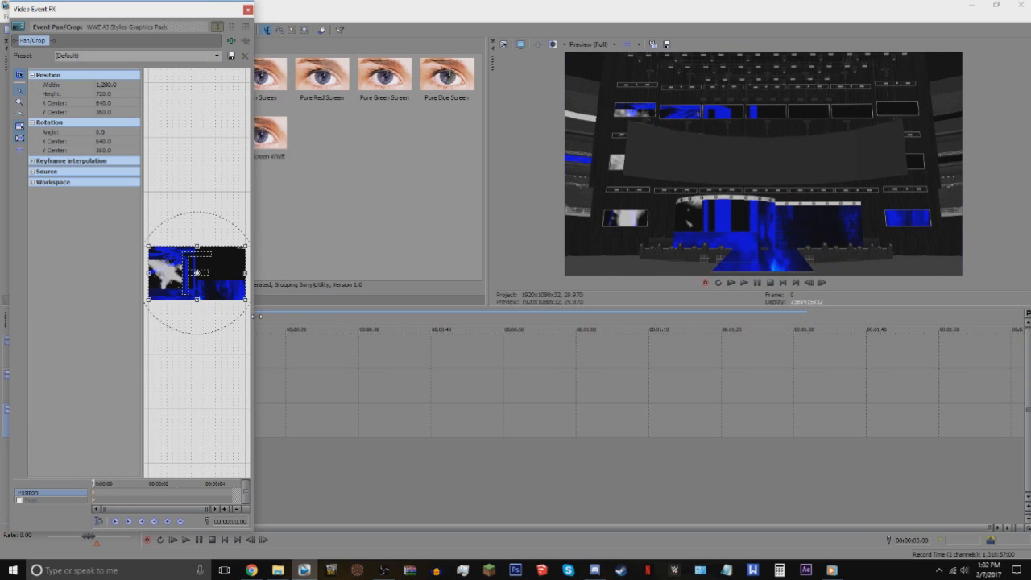
pyautogui.moveTo(253, 317); pyautogui.dragTo(545, 317)
pyautogui.scroll(5, 406, 279)
pyautogui.click(25, 501)
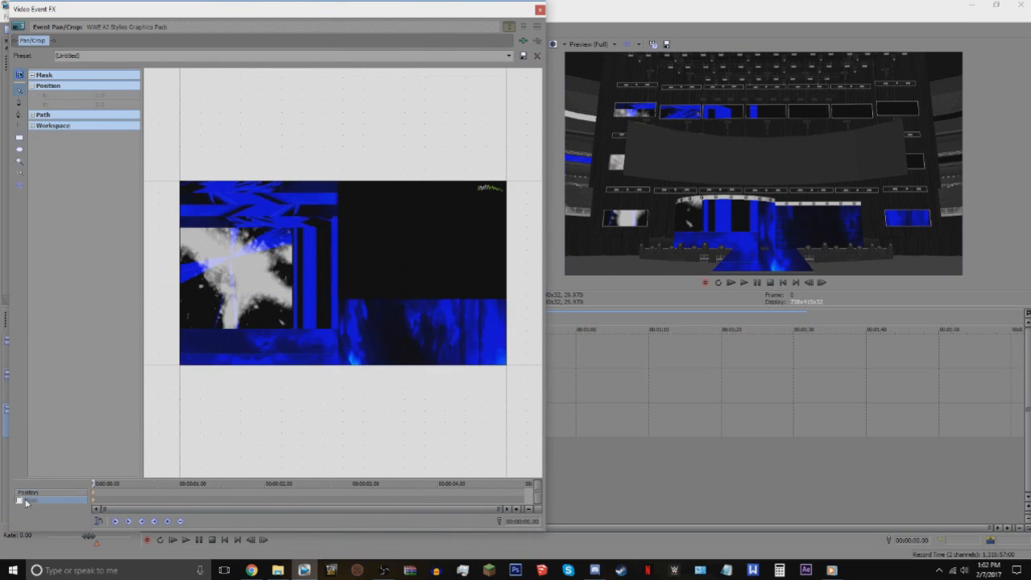
pyautogui.click(19, 501)
pyautogui.moveTo(513, 372); pyautogui.dragTo(416, 302)
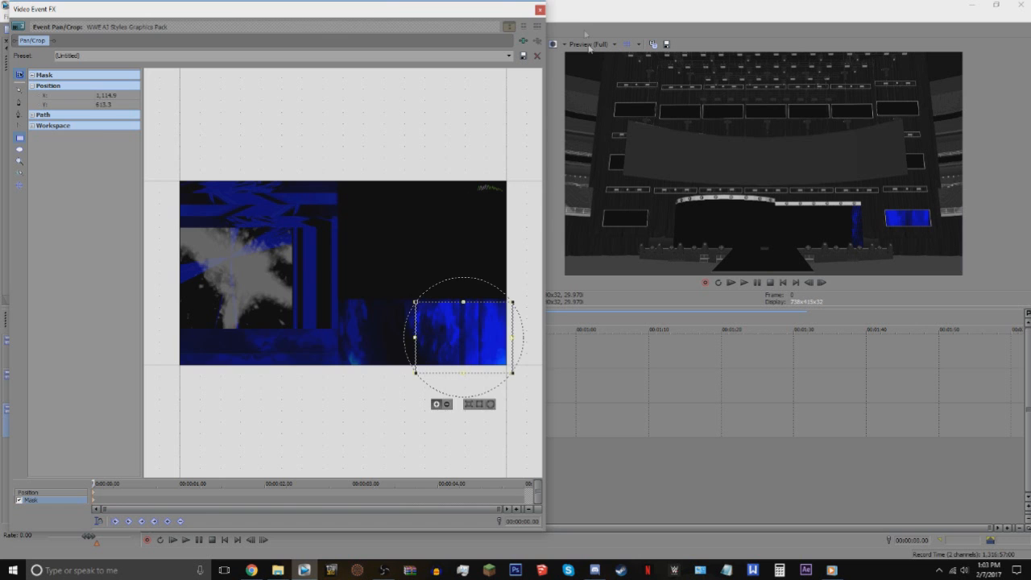
pyautogui.click(540, 10)
# - Solo track 3 and play back the masked graphic on its own
pyautogui.click(130, 409)
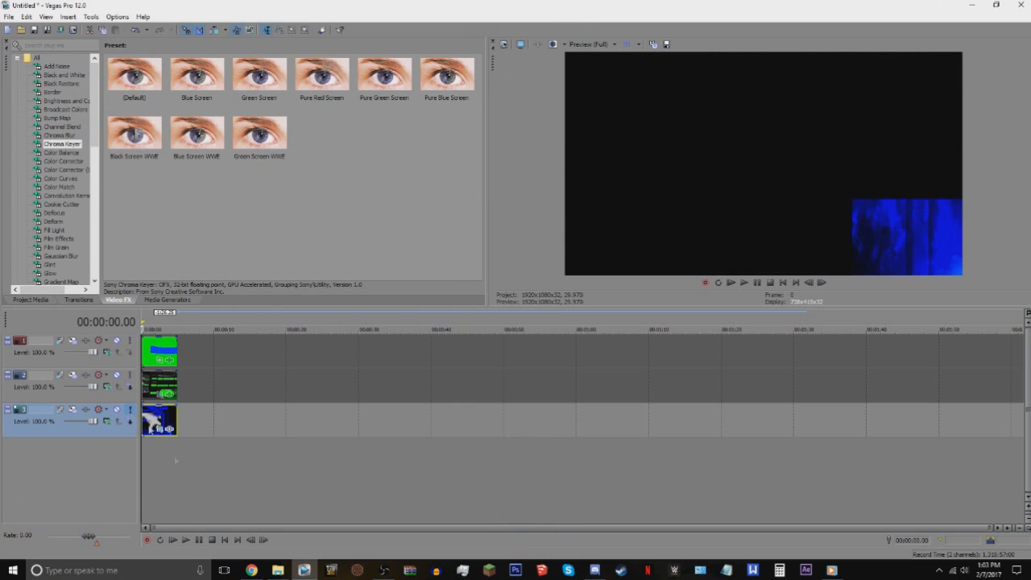
pyautogui.click(198, 540)
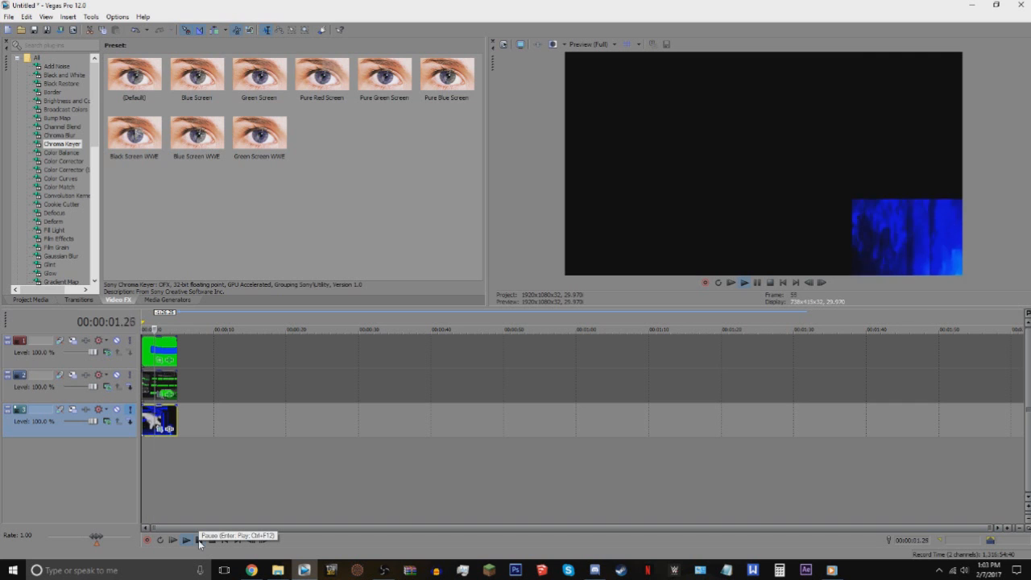
pyautogui.click(199, 542)
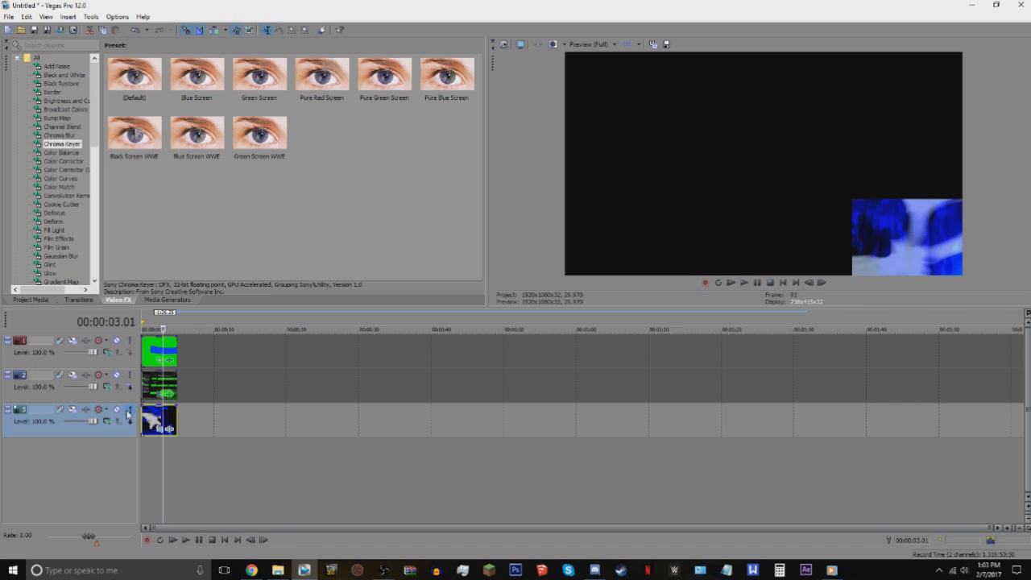
# - Fit track 3 to the right stage screen with Track Motion at about X -295, Y 54, width 1,580 and height 935
pyautogui.click(72, 410)
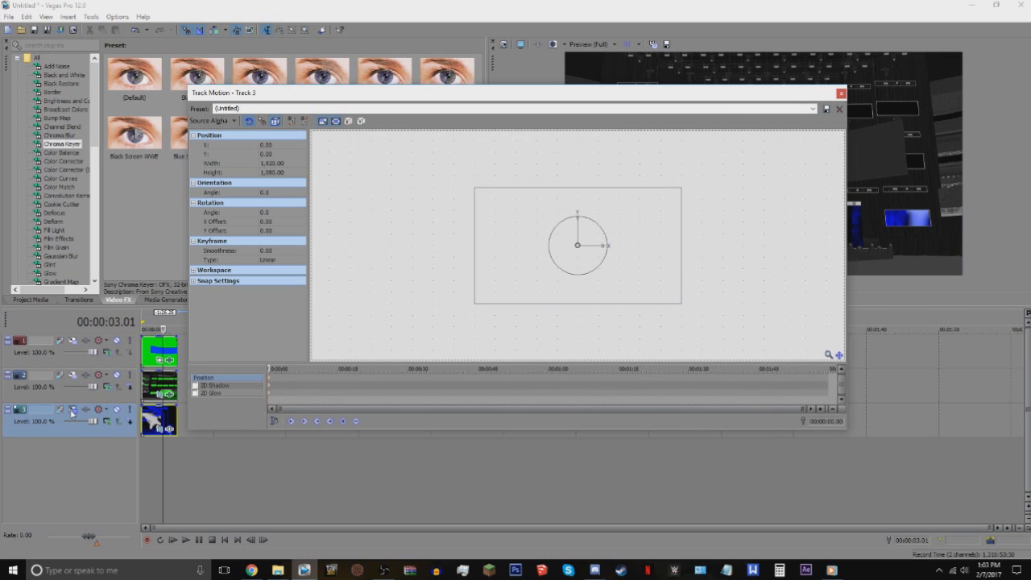
pyautogui.moveTo(845, 244); pyautogui.dragTo(555, 245)
pyautogui.moveTo(184, 286); pyautogui.dragTo(2, 286)
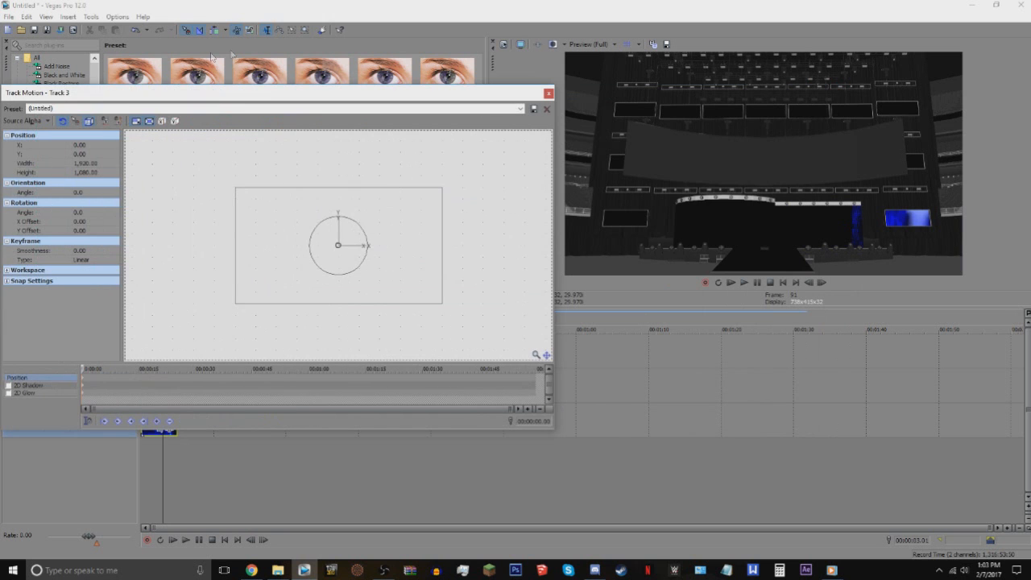
pyautogui.moveTo(384, 233); pyautogui.dragTo(343, 248)
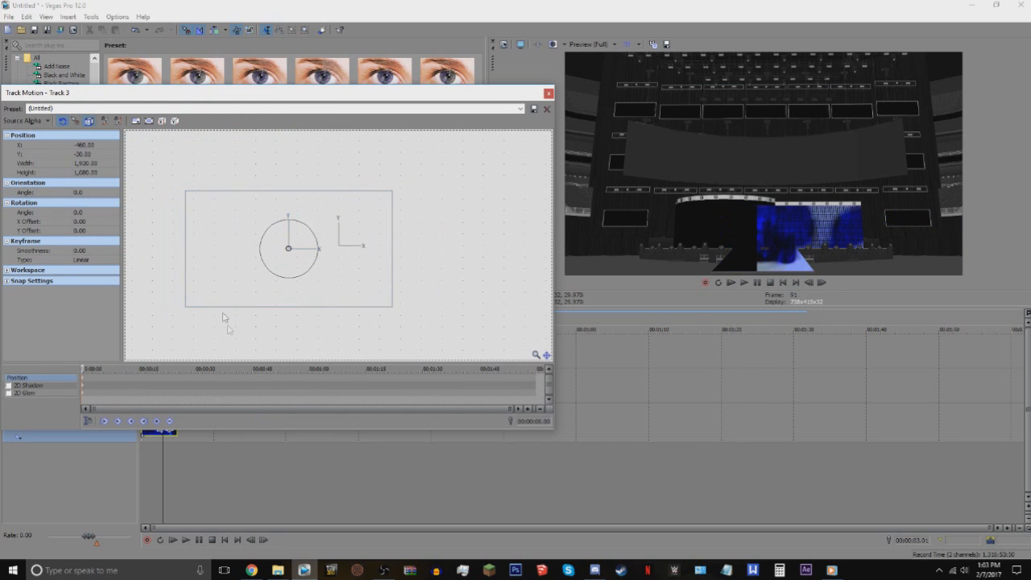
pyautogui.moveTo(354, 286)
pyautogui.mouseDown()
pyautogui.moveTo(315, 228)
pyautogui.moveTo(299, 241)
pyautogui.moveTo(329, 261)
pyautogui.moveTo(340, 292)
pyautogui.moveTo(352, 284)
pyautogui.mouseUp()
pyautogui.moveTo(185, 311); pyautogui.dragTo(222, 292)
pyautogui.scroll(5, 302, 307)
pyautogui.press('Up')
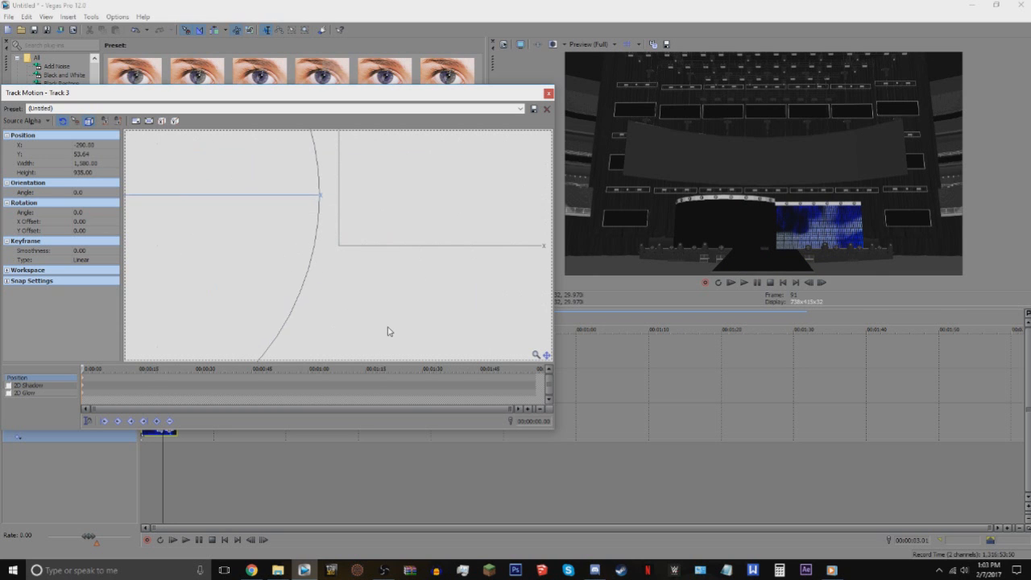
pyautogui.click(549, 92)
# - Play the composite from the start and review track 3's Track Motion settings
pyautogui.click(224, 540)
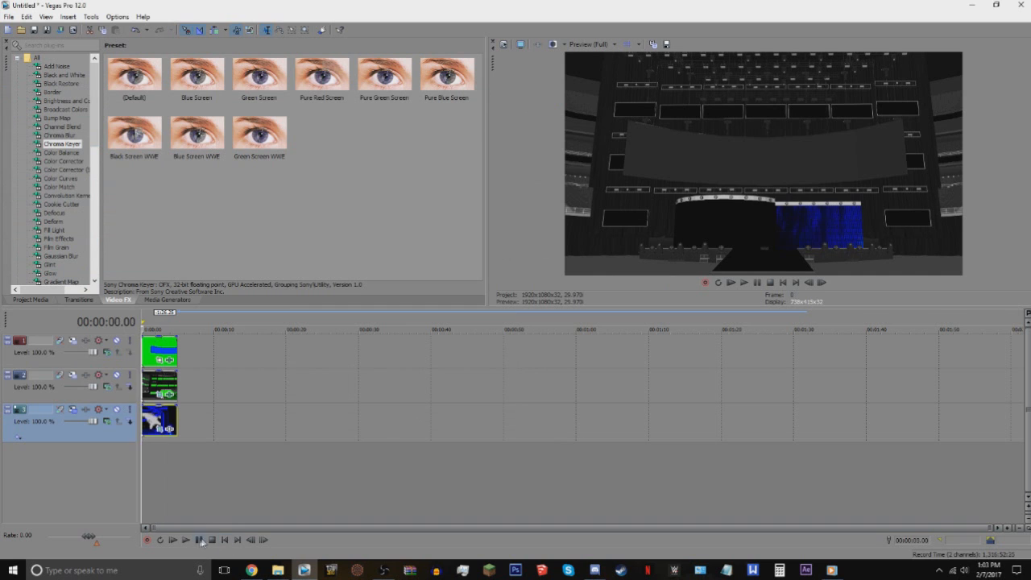
pyautogui.click(186, 540)
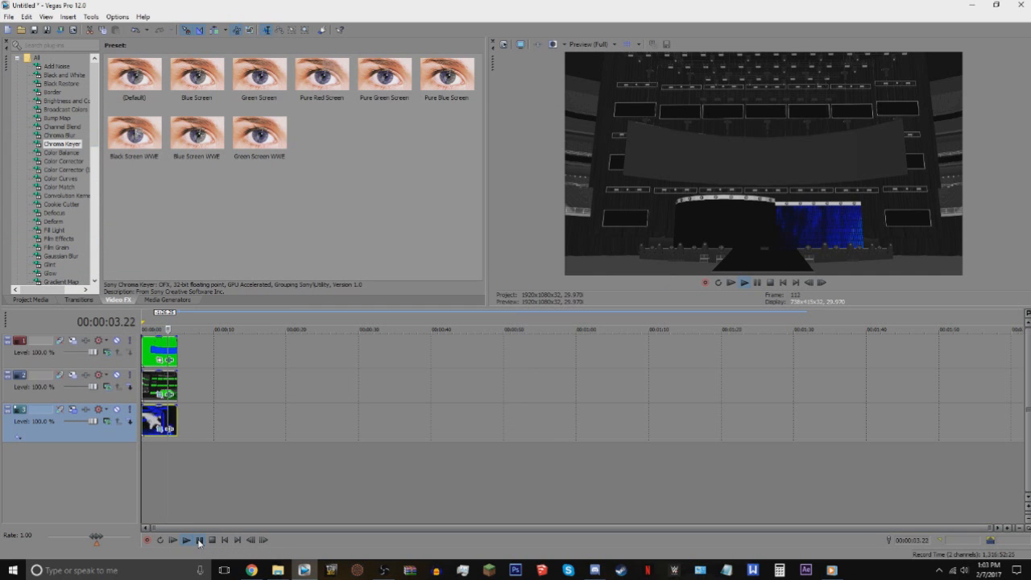
pyautogui.click(73, 410)
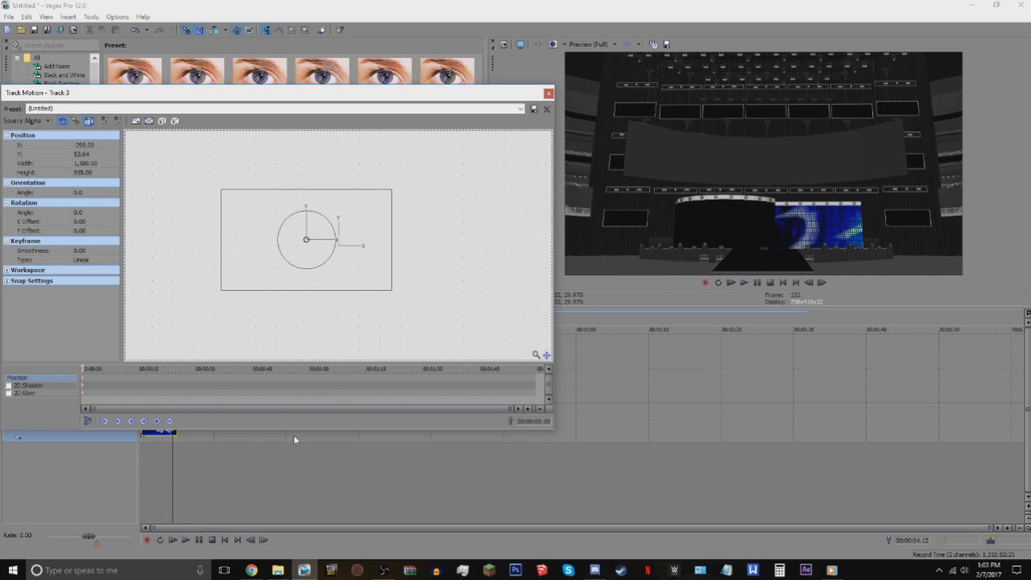
pyautogui.click(549, 93)
# - Duplicate the graphics track and mask track 3's clip to the blue panel's left half, centred at about X 777, Y 613
pyautogui.rightClick(197, 415)
pyautogui.click(229, 328)
pyautogui.click(160, 429)
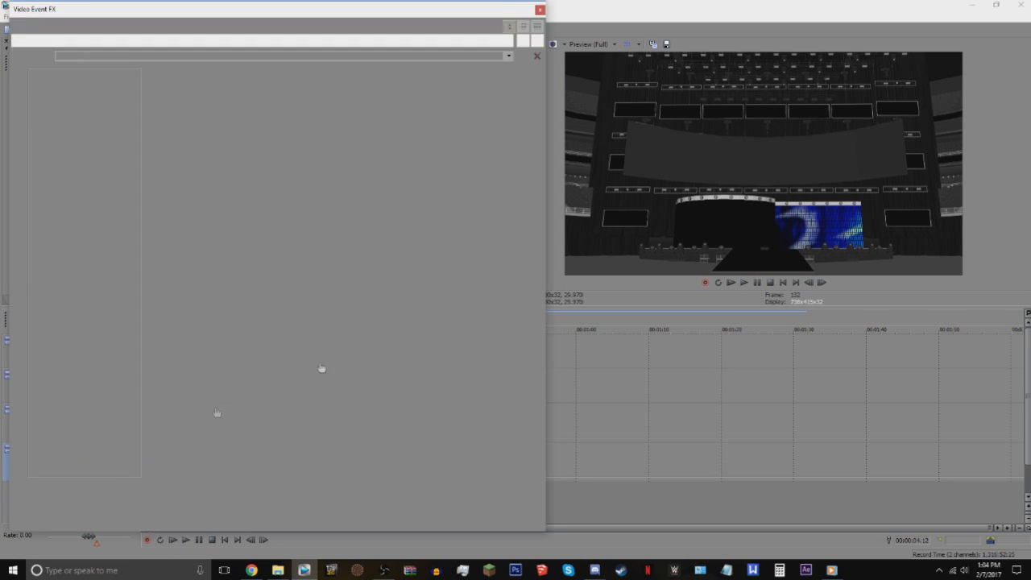
pyautogui.moveTo(531, 344); pyautogui.dragTo(339, 417)
pyautogui.click(540, 10)
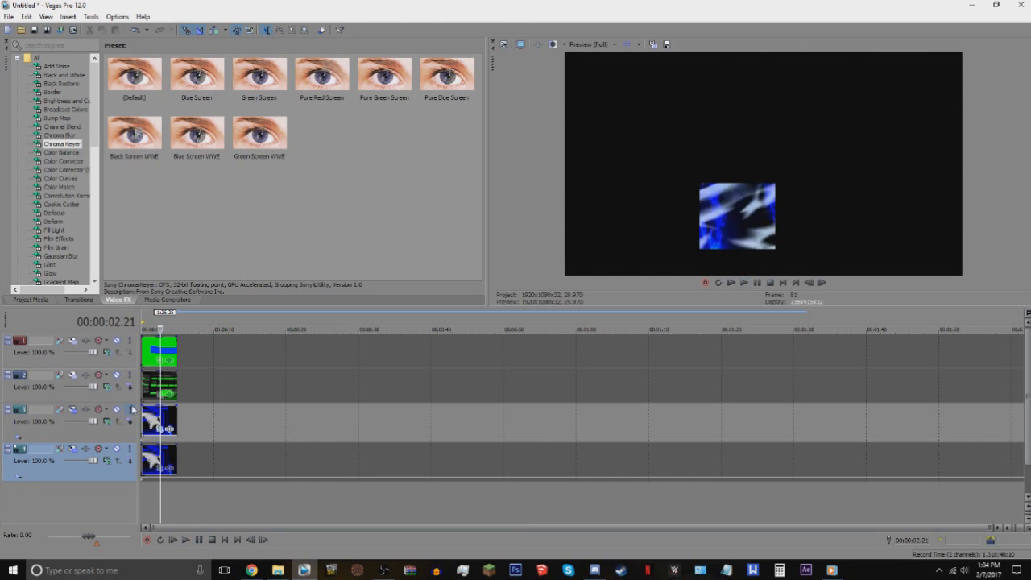
pyautogui.click(130, 409)
pyautogui.click(160, 429)
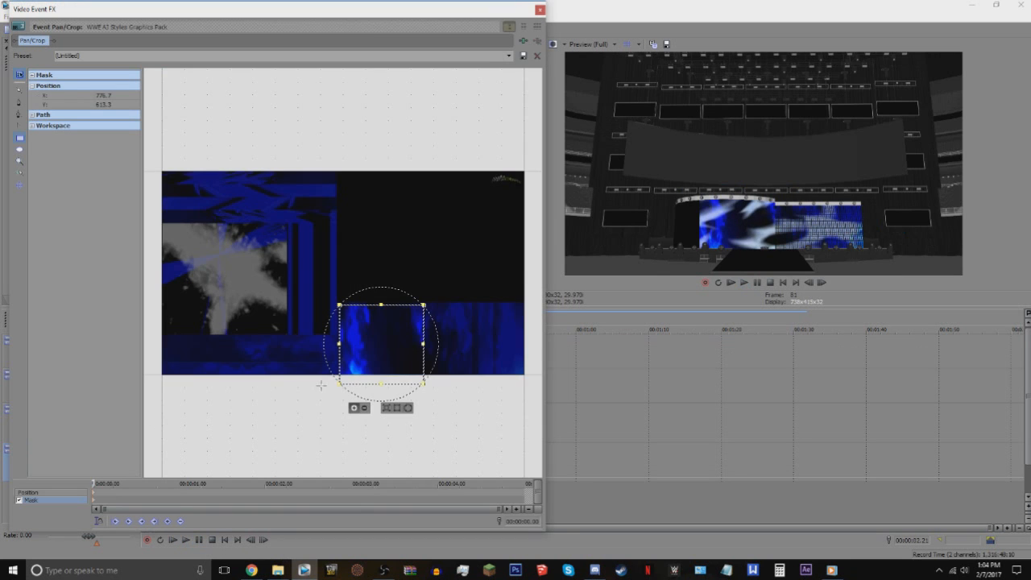
pyautogui.click(540, 9)
# - Fit track 3 to the curved left stage screen with Track Motion at about X -426, Y 5, width 2,158 and height 838
pyautogui.click(70, 416)
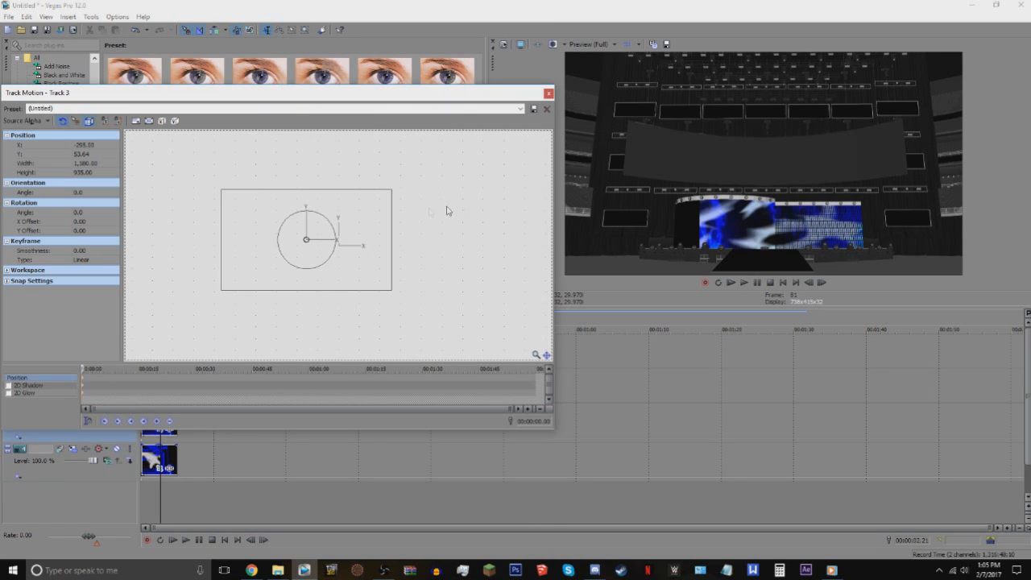
pyautogui.moveTo(370, 231); pyautogui.dragTo(362, 240)
pyautogui.moveTo(359, 244); pyautogui.dragTo(356, 239)
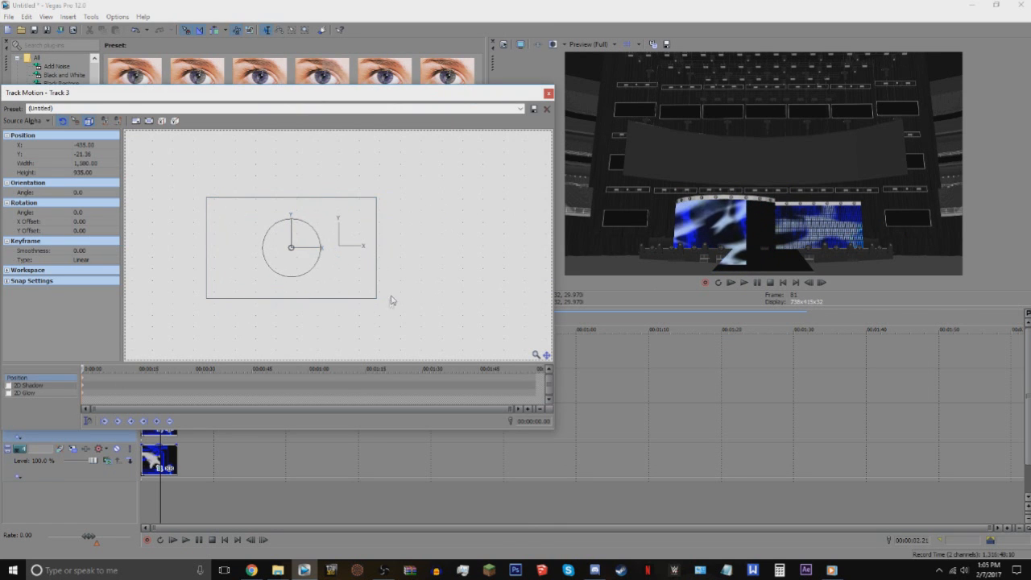
pyautogui.moveTo(377, 298); pyautogui.dragTo(412, 313)
pyautogui.scroll(4, 448, 283)
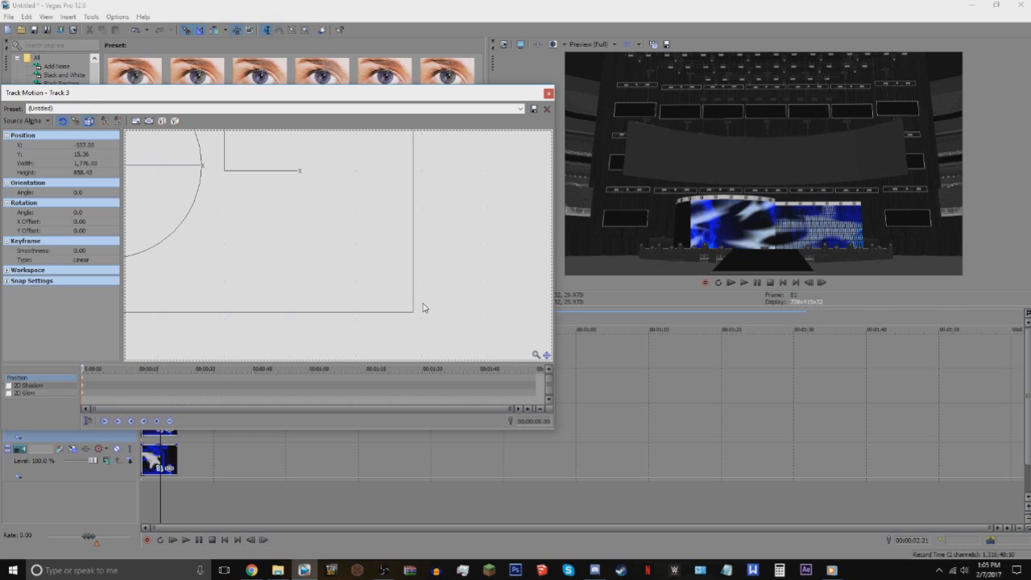
pyautogui.scroll(-4, 424, 305)
pyautogui.scroll(4, 335, 193)
pyautogui.moveTo(335, 191); pyautogui.dragTo(392, 193)
pyautogui.scroll(-4, 269, 186)
pyautogui.scroll(4, 324, 186)
pyautogui.moveTo(357, 231); pyautogui.dragTo(326, 233)
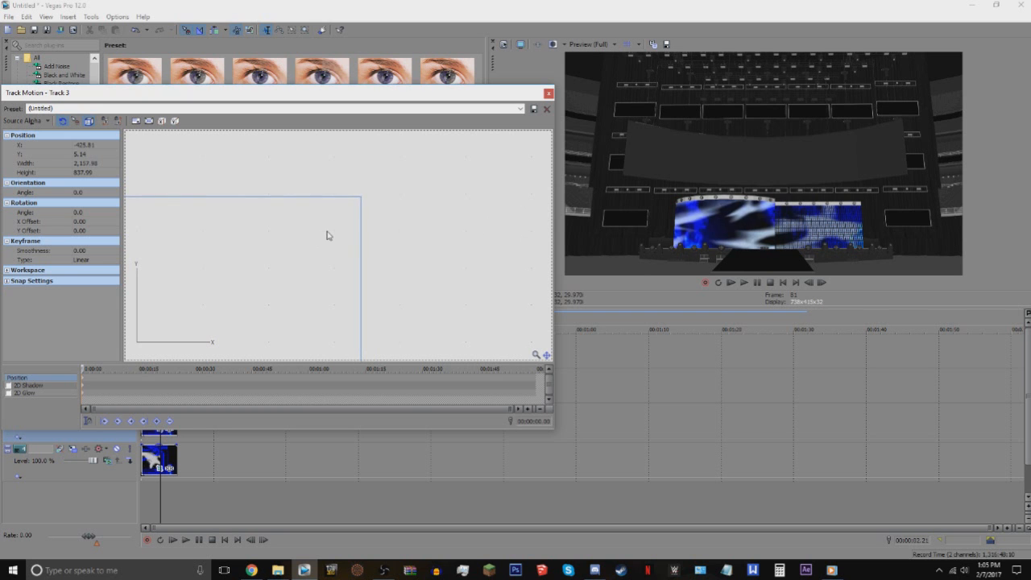
pyautogui.click(549, 93)
# - Play the composite from the start to check the graphic on the curved stage screen
pyautogui.click(225, 541)
pyautogui.click(199, 540)
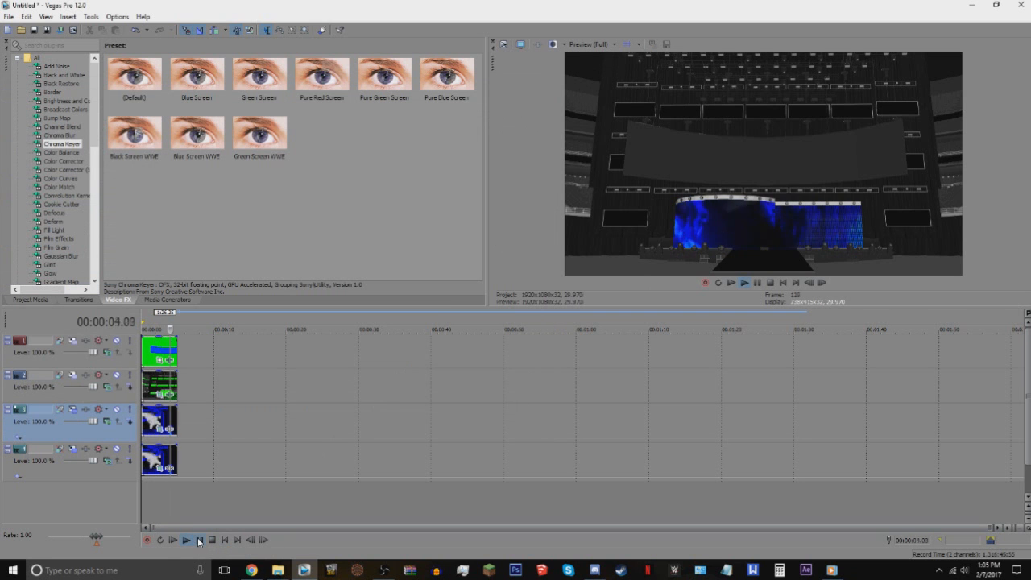
pyautogui.click(237, 541)
pyautogui.click(225, 541)
# - Review track 4's Track Motion settings and replay the composite to check both lower stage screens
pyautogui.click(60, 449)
pyautogui.scroll(4, 364, 272)
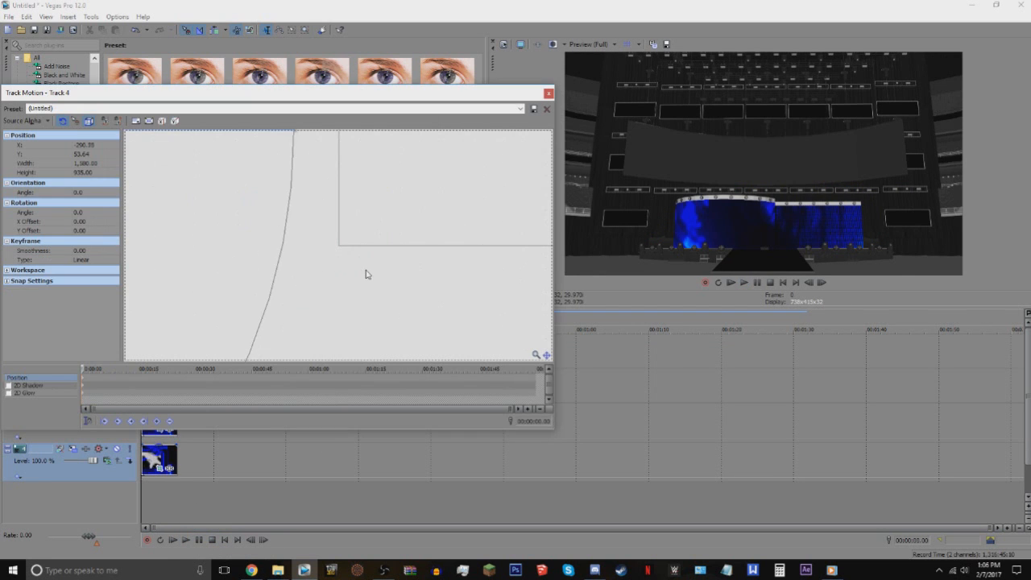
pyautogui.click(548, 93)
pyautogui.click(186, 540)
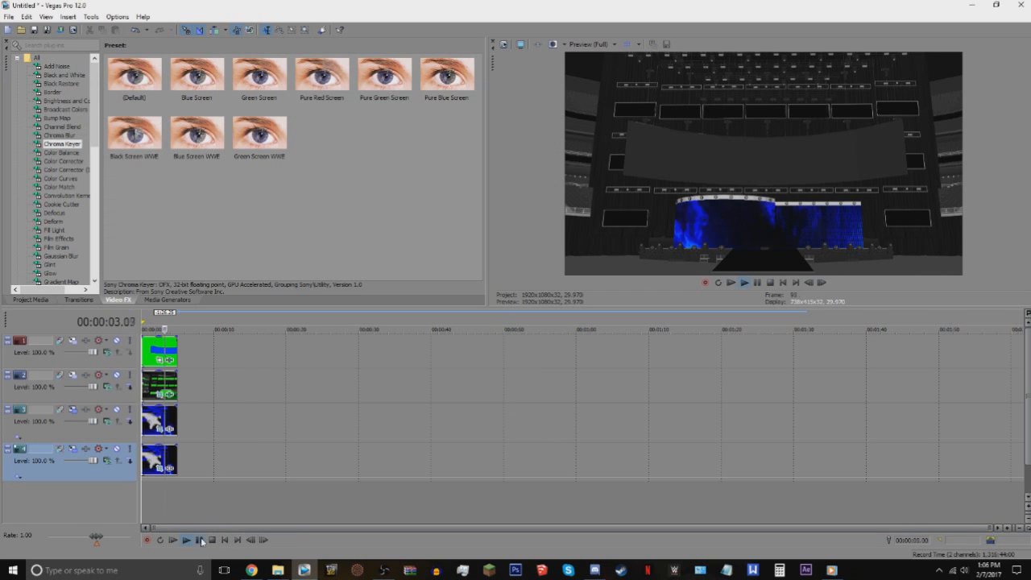
pyautogui.click(199, 540)
pyautogui.click(72, 449)
pyautogui.scroll(3, 393, 305)
pyautogui.click(549, 94)
pyautogui.click(186, 539)
pyautogui.click(199, 540)
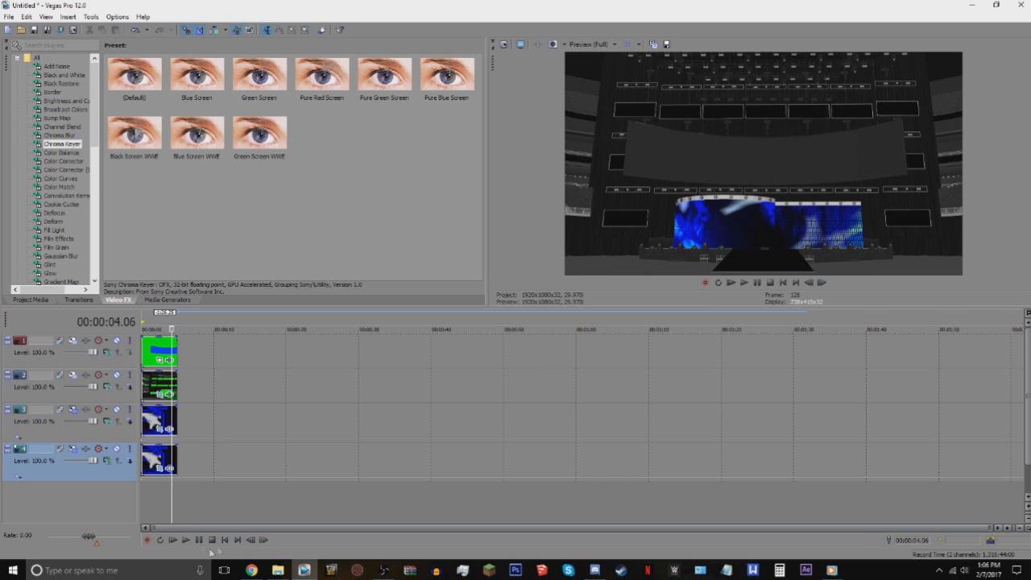
pyautogui.click(225, 540)
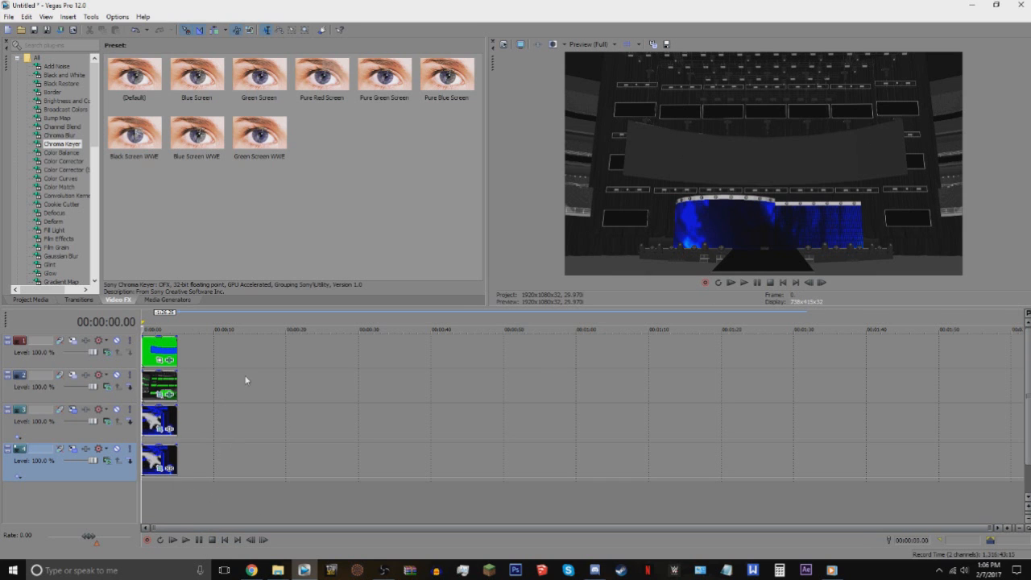
# - Duplicate track 3 and mask its clip to the black-and-white splatter panel, centred at about X 177, Y 380
pyautogui.rightClick(225, 421)
pyautogui.click(306, 334)
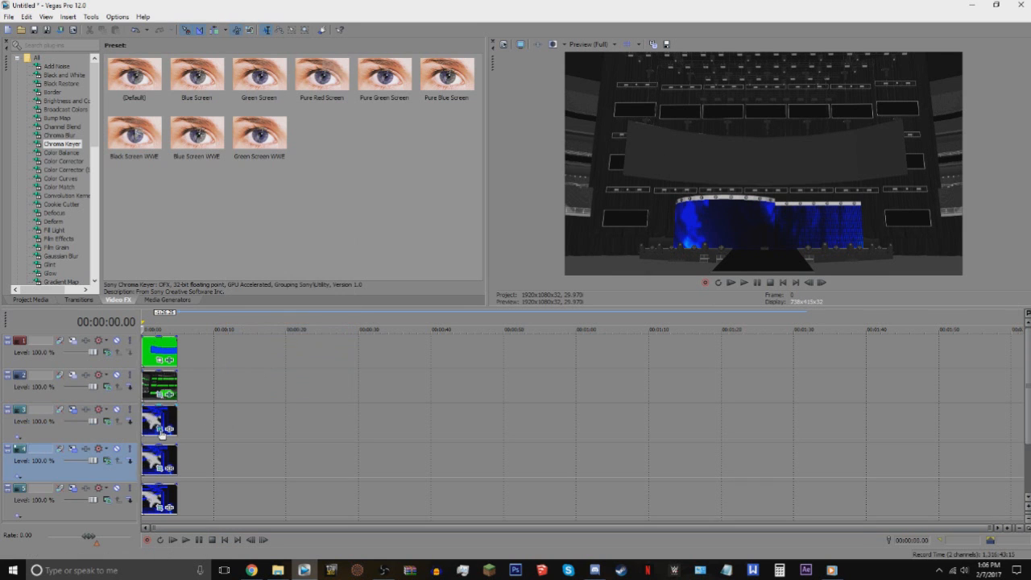
pyautogui.click(161, 430)
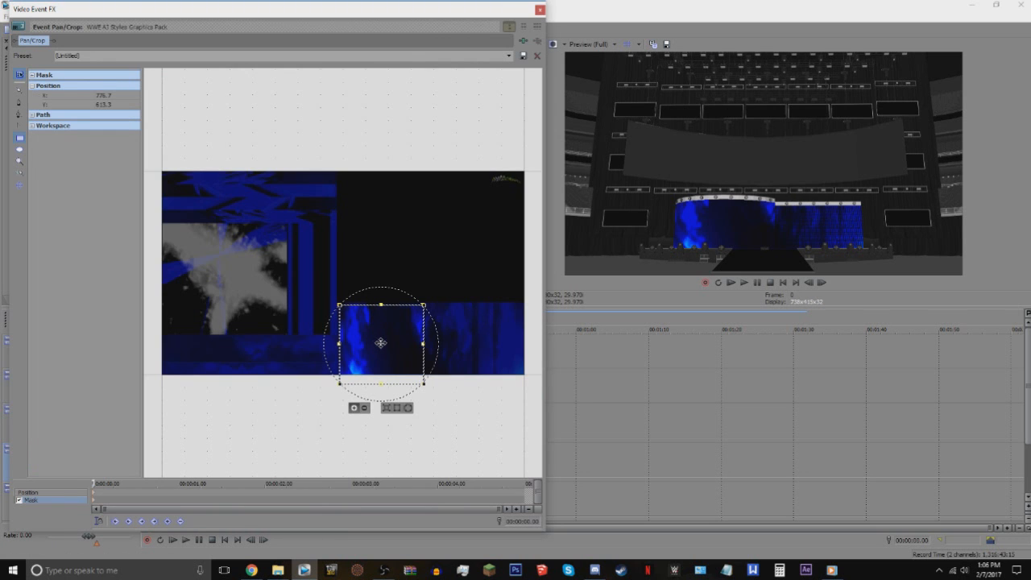
pyautogui.moveTo(382, 344); pyautogui.dragTo(189, 265)
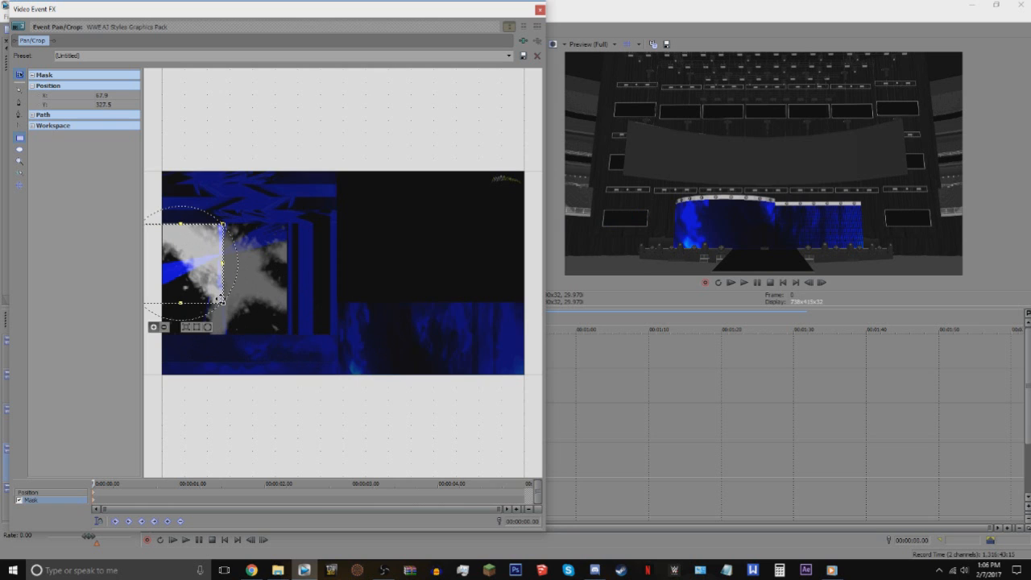
pyautogui.moveTo(222, 304); pyautogui.dragTo(282, 333)
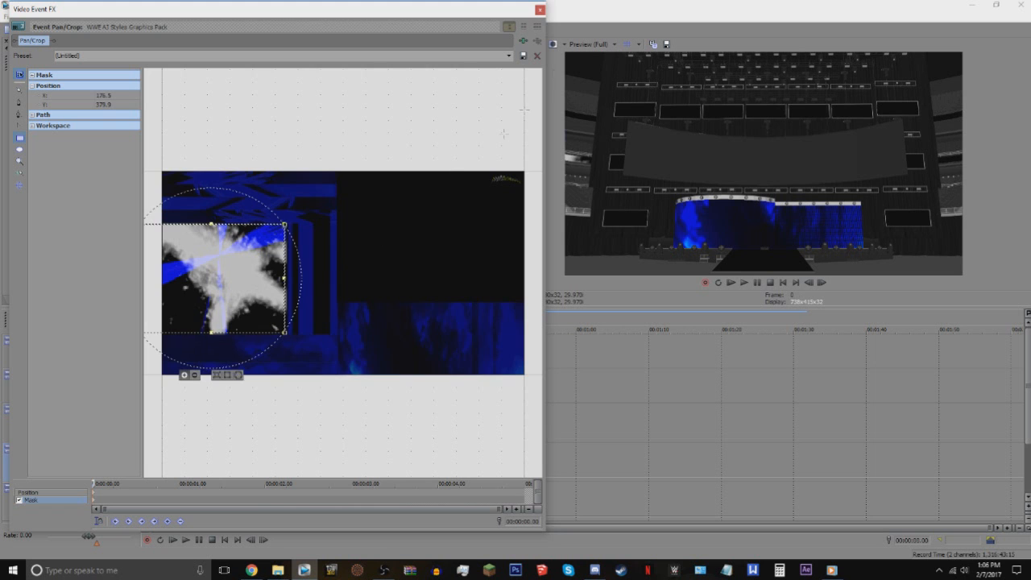
pyautogui.click(541, 10)
# - Shift track 3 to about X 644, Y -125 with Track Motion and reorder it below the other graphics tracks as track 5
pyautogui.click(74, 412)
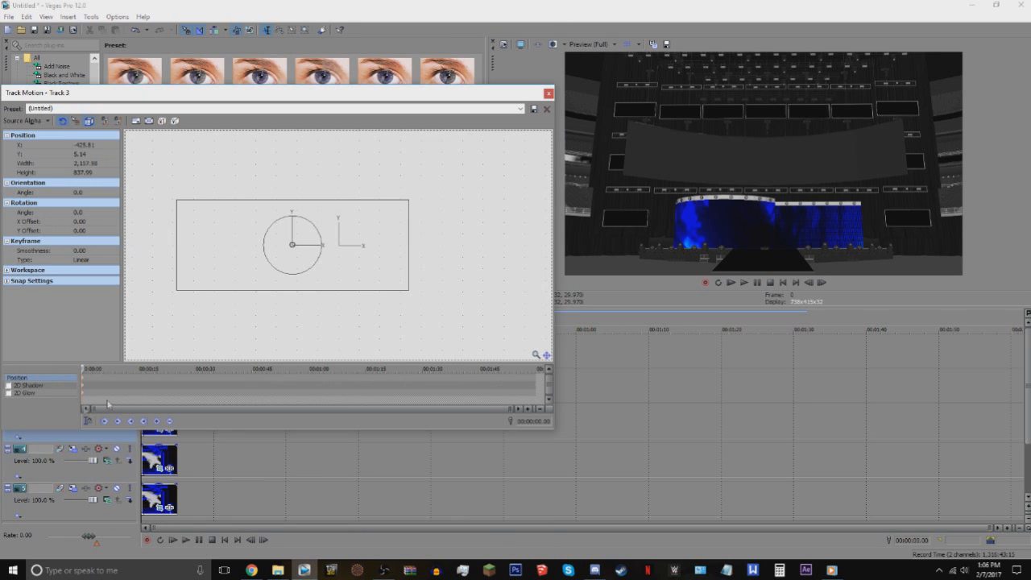
pyautogui.moveTo(368, 267); pyautogui.dragTo(488, 287)
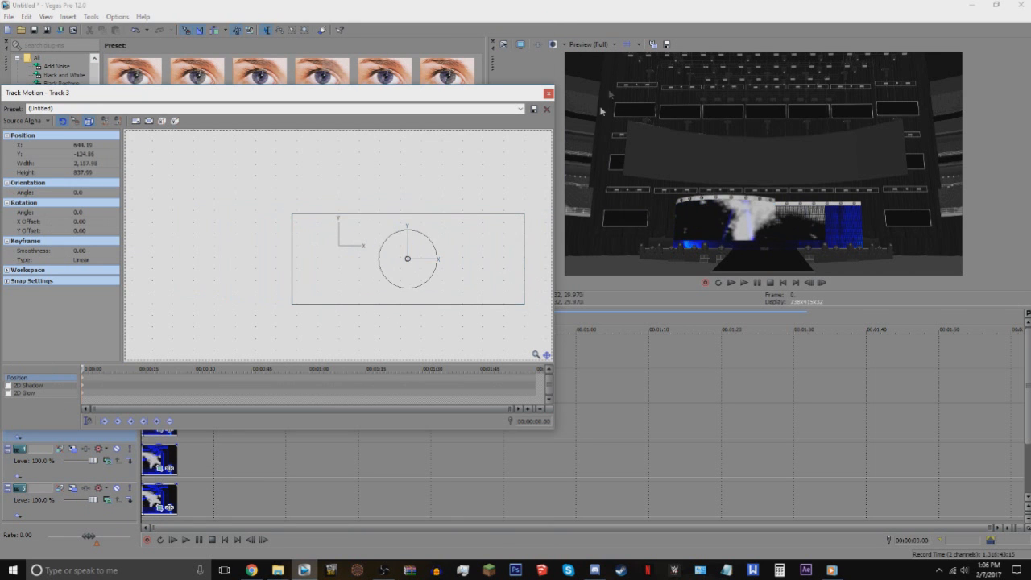
pyautogui.click(549, 94)
pyautogui.moveTo(98, 440); pyautogui.dragTo(114, 490)
# - Fit track 5 over the left-side small screens with Track Motion at about X 584, Y 100, width 4,243 and height 1,648
pyautogui.click(87, 455)
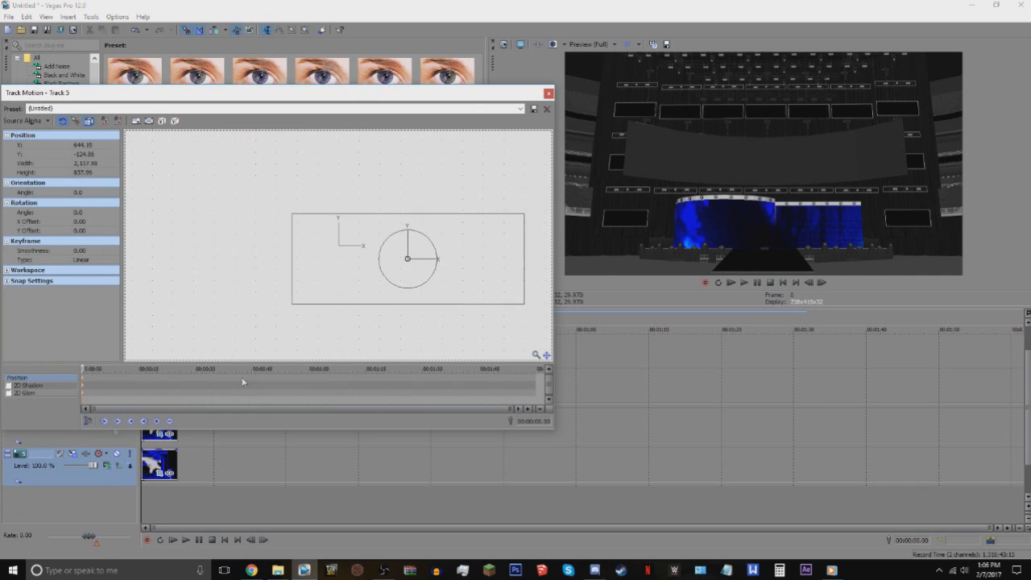
pyautogui.moveTo(474, 292); pyautogui.dragTo(455, 241)
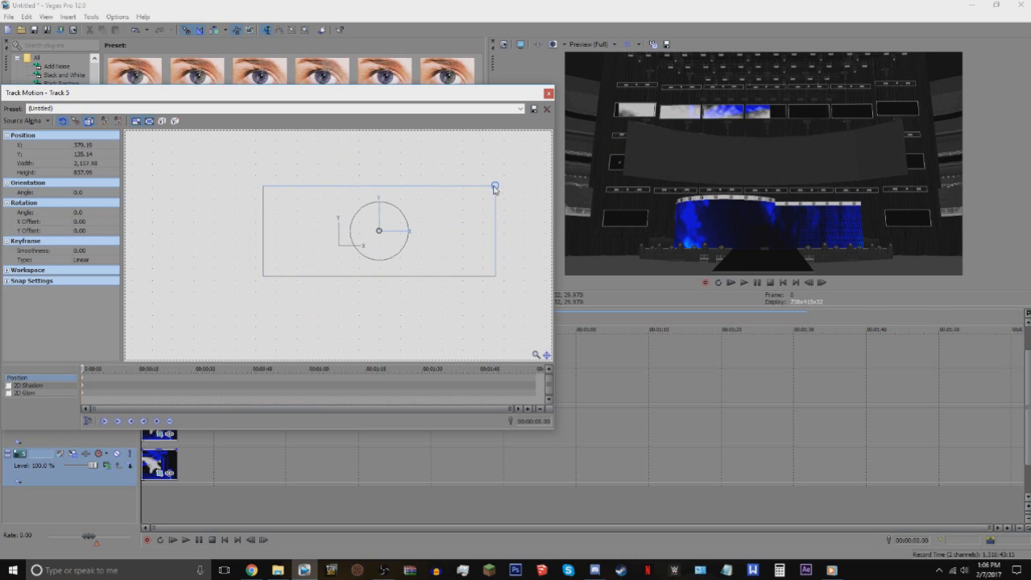
pyautogui.moveTo(495, 187); pyautogui.dragTo(598, 150)
pyautogui.moveTo(515, 226)
pyautogui.mouseDown()
pyautogui.moveTo(615, 233)
pyautogui.moveTo(516, 237)
pyautogui.moveTo(514, 203)
pyautogui.moveTo(520, 226)
pyautogui.mouseUp()
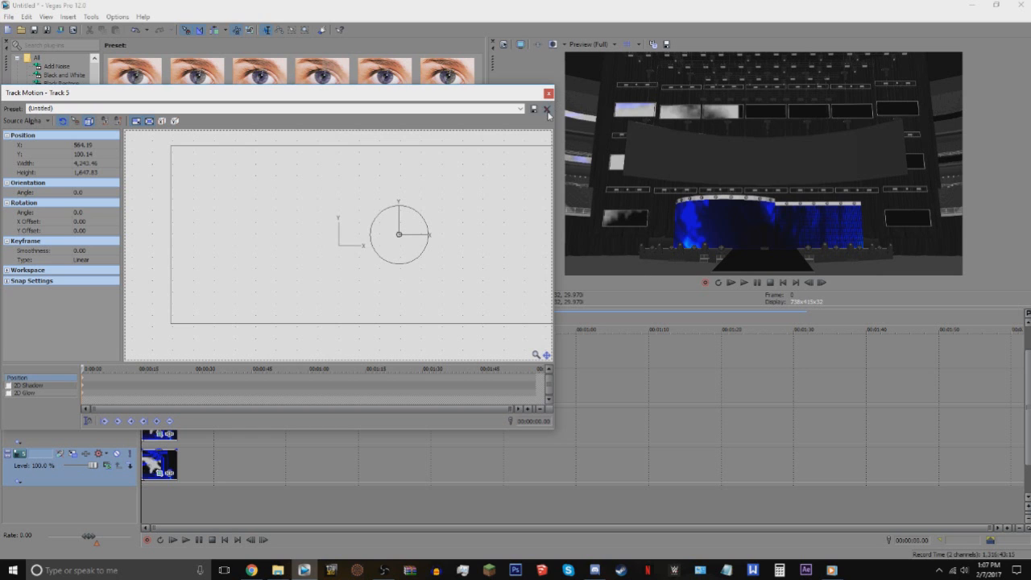
pyautogui.press('Right')
pyautogui.press('Right')
pyautogui.press('Right')
pyautogui.press('Right')
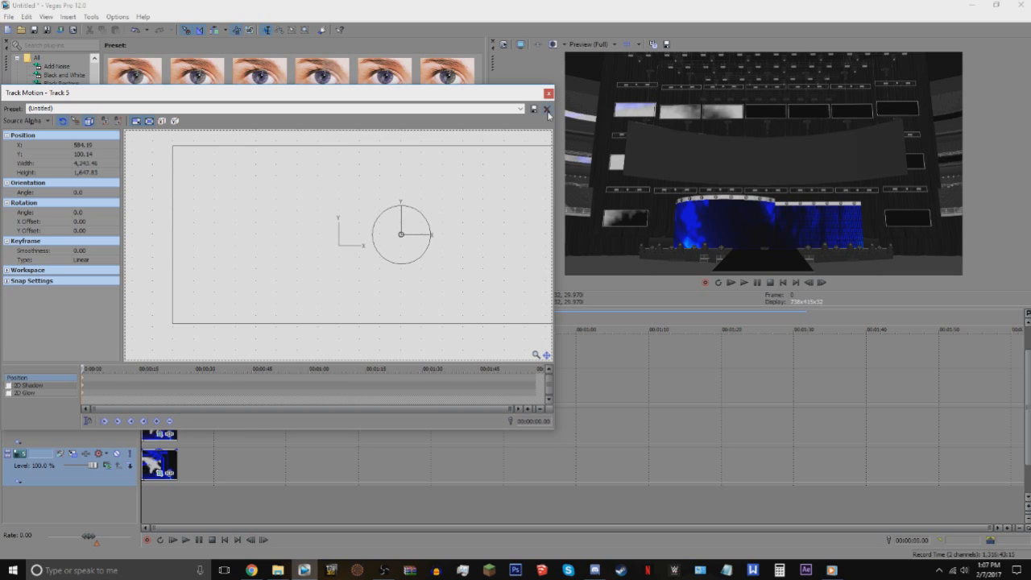
pyautogui.click(549, 93)
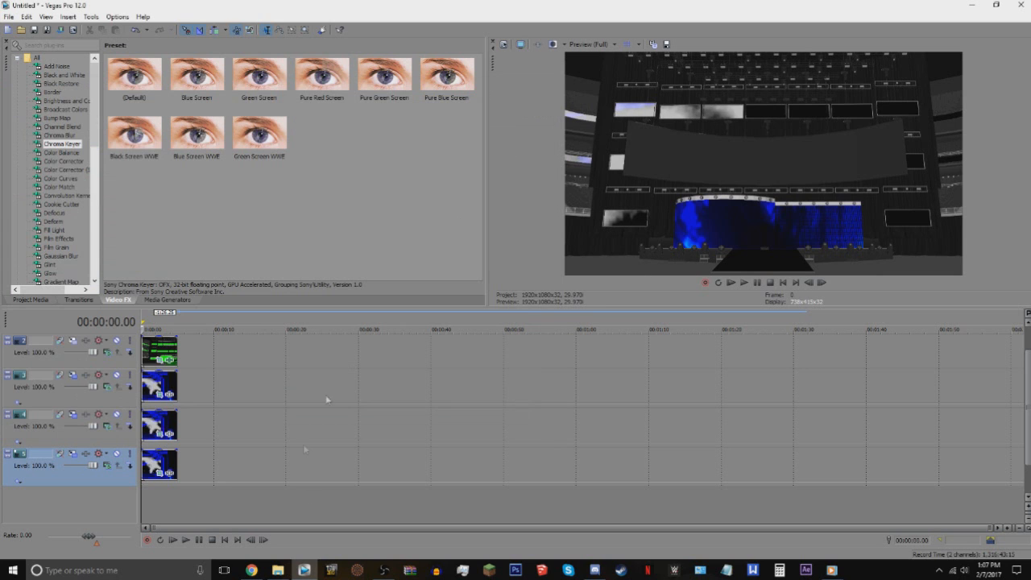
pyautogui.press('space')
pyautogui.press('space')
# - Duplicate track 5 and shift track 5 to about X 2,024, Y 115 to fill the right-side small screens, checking the playback
pyautogui.rightClick(225, 460)
pyautogui.click(274, 374)
pyautogui.click(73, 455)
pyautogui.moveTo(343, 293); pyautogui.dragTo(495, 283)
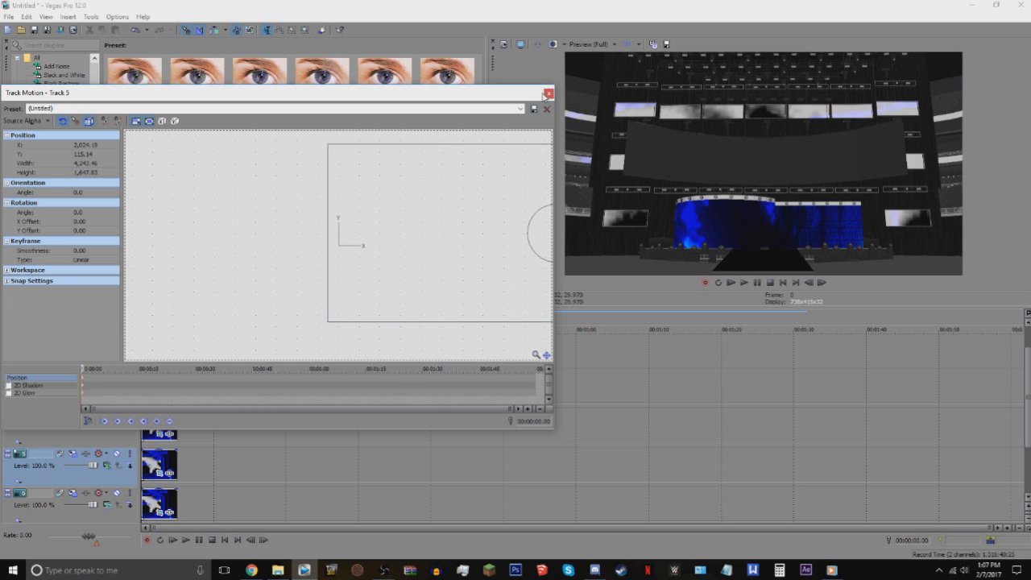
pyautogui.click(549, 94)
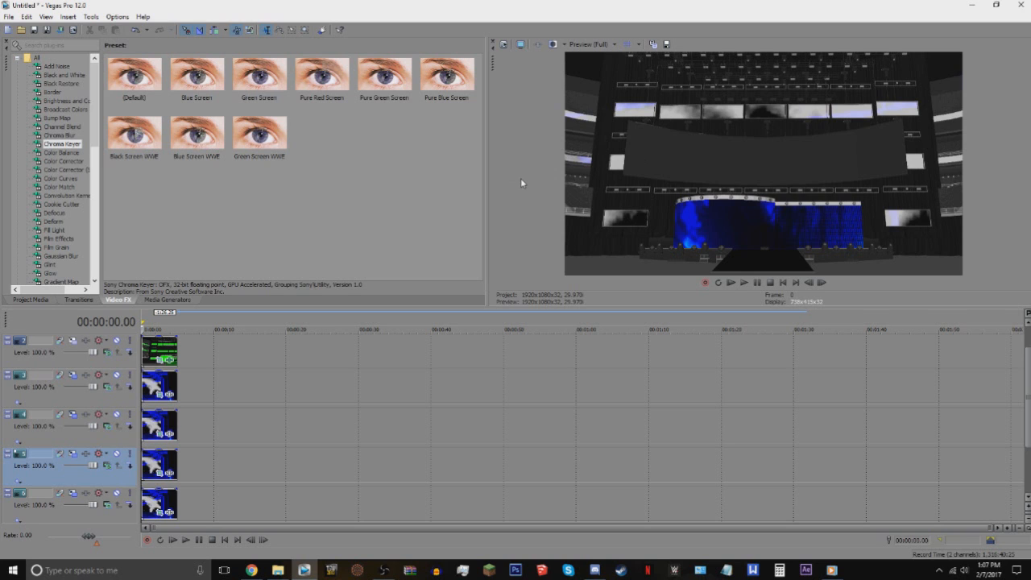
pyautogui.click(200, 541)
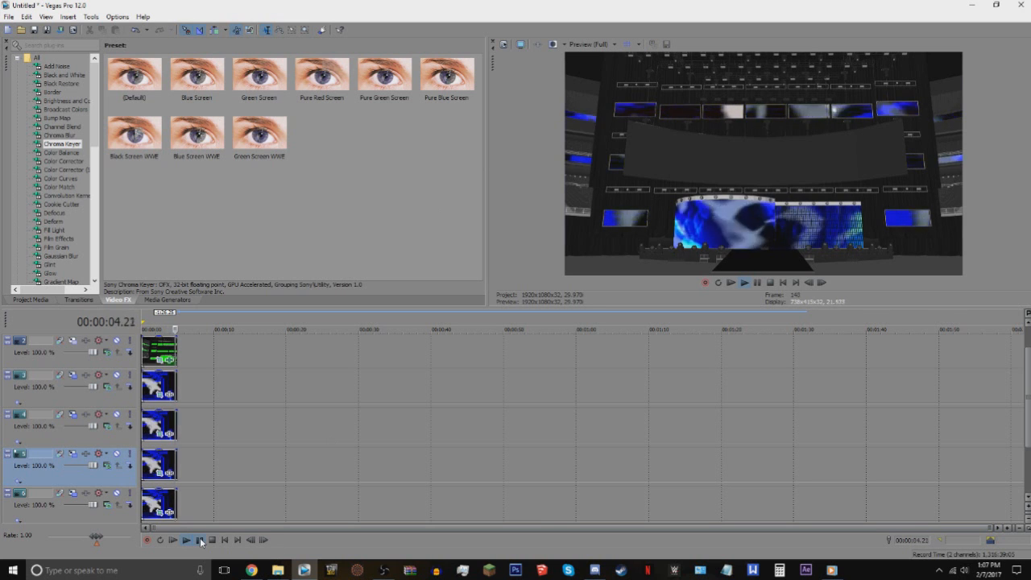
pyautogui.click(224, 540)
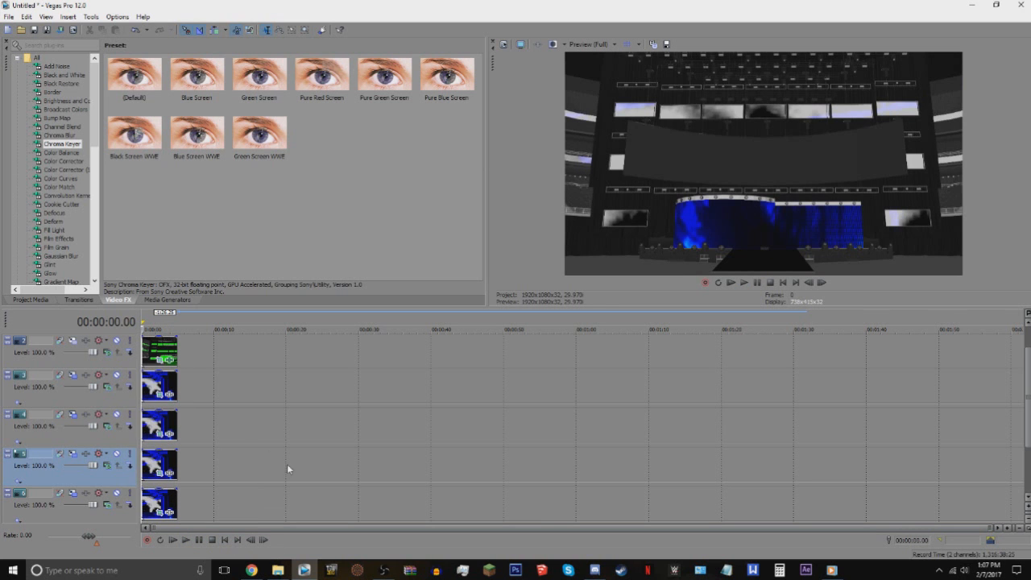
# - Duplicate track 3 and review the mask on its clip
pyautogui.rightClick(215, 382)
pyautogui.click(279, 292)
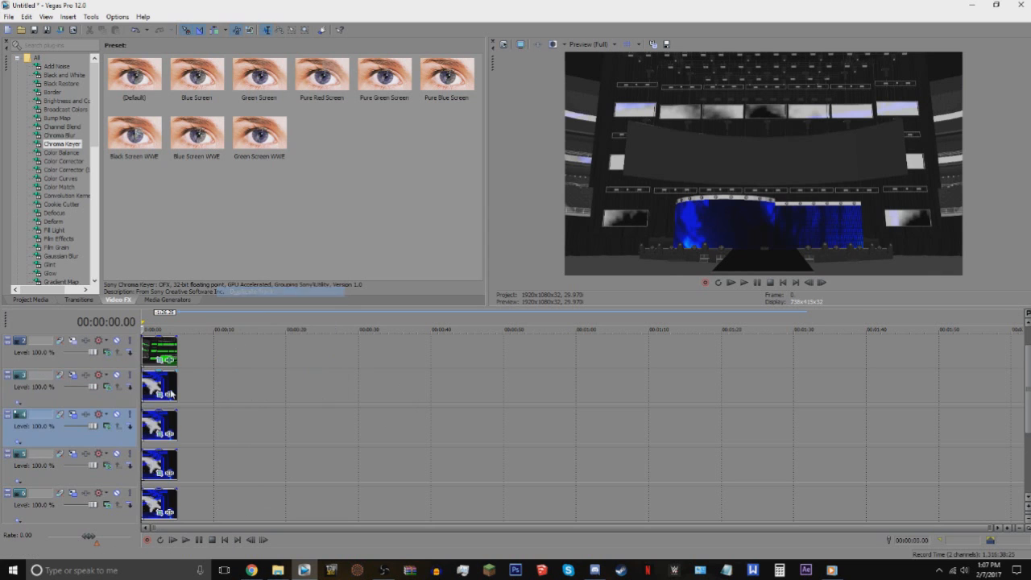
pyautogui.click(161, 394)
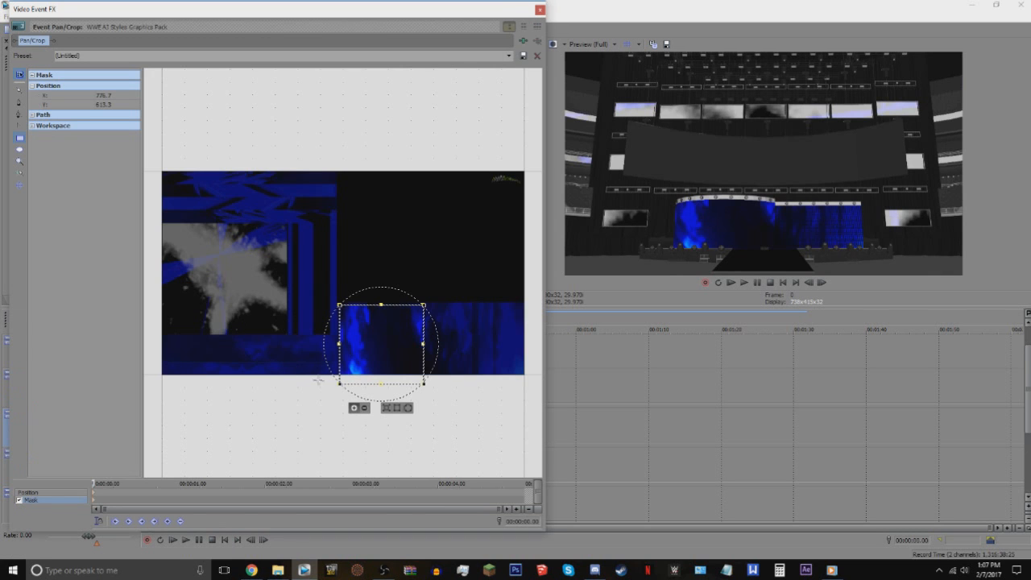
pyautogui.click(540, 10)
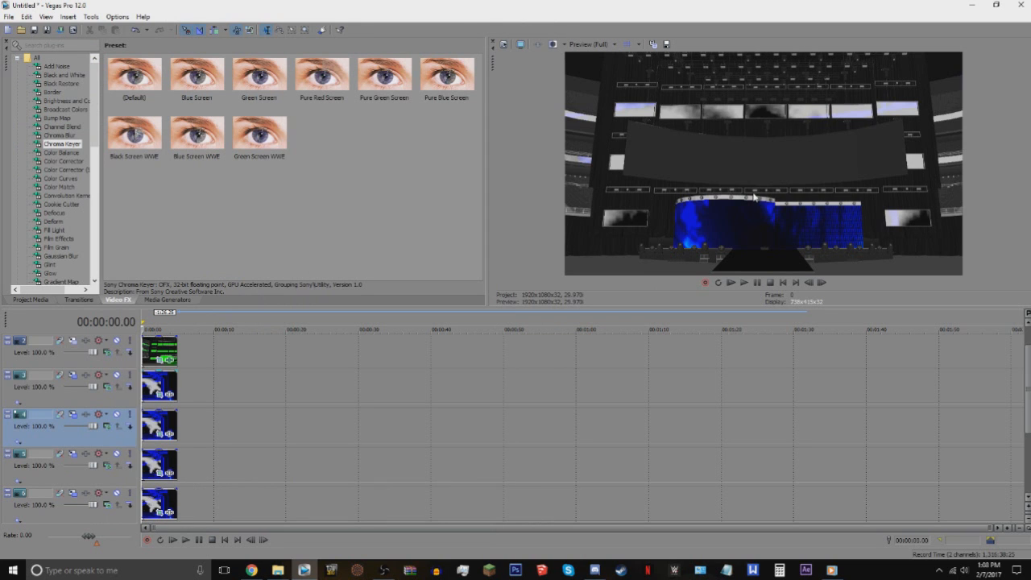
# - Solo track 1 temporarily to view the suspended curved screen on its own
pyautogui.scroll(1, 1025, 409)
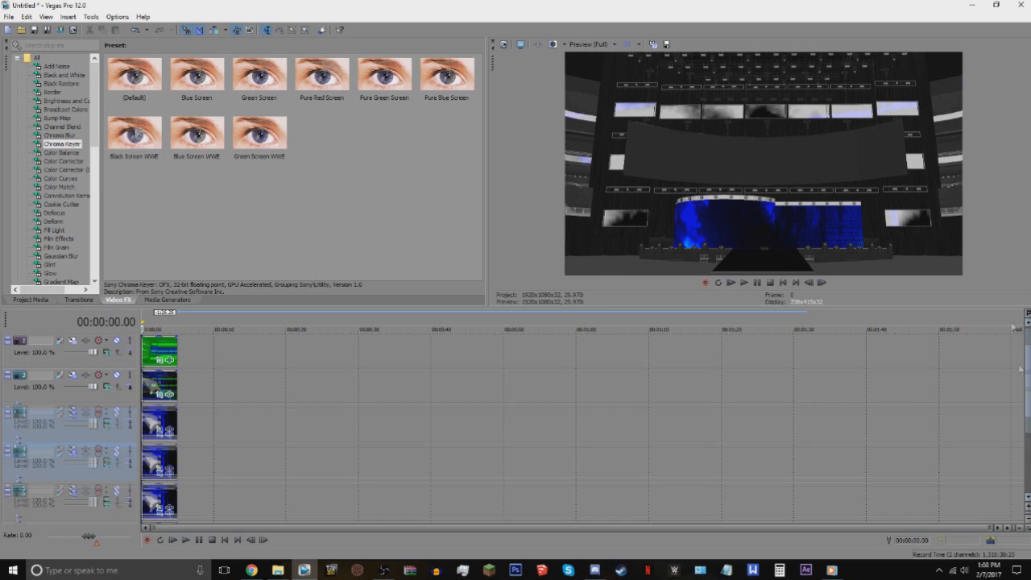
pyautogui.click(127, 341)
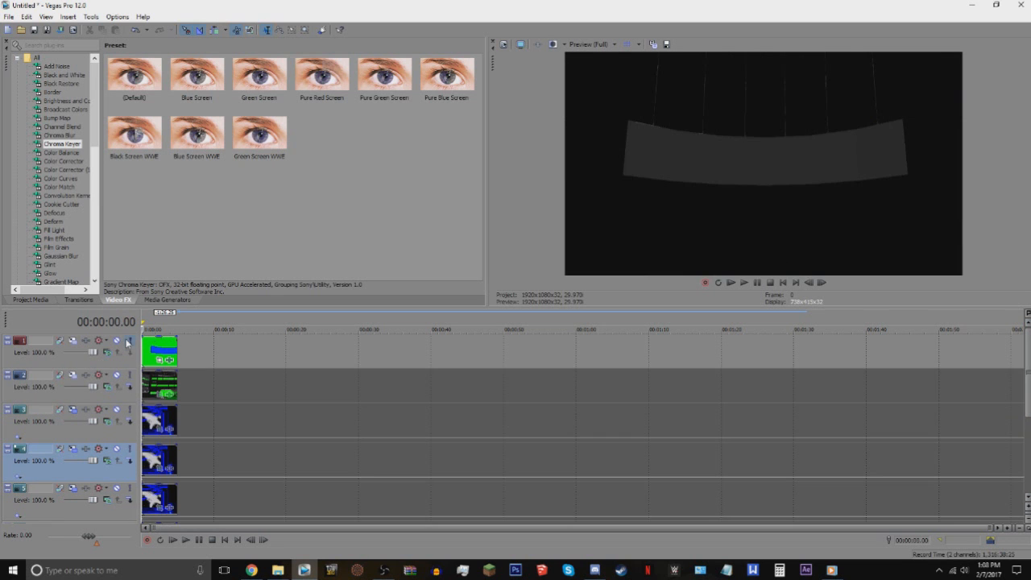
pyautogui.click(127, 341)
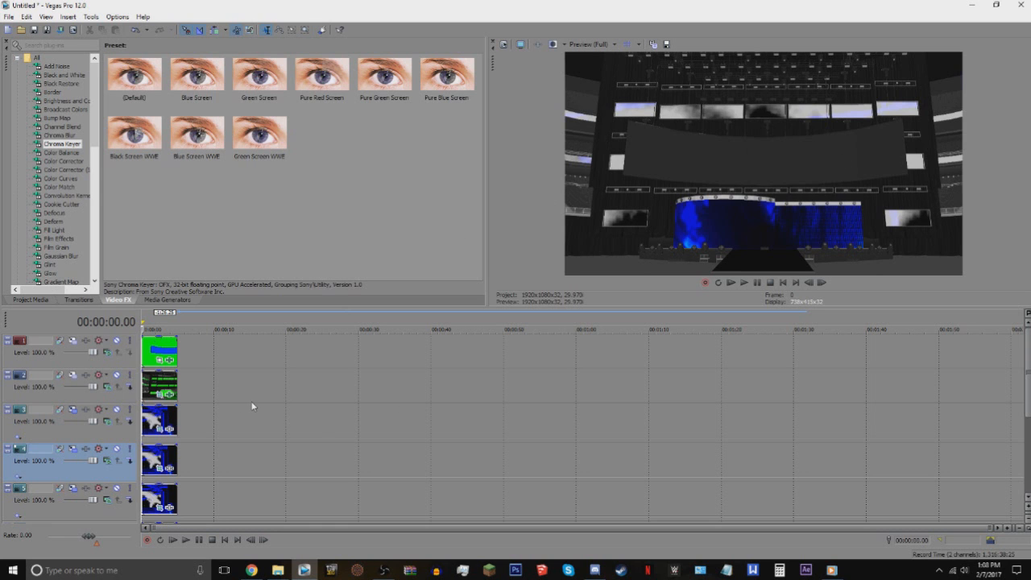
# - Duplicate track 3 again and mask its clip to the large black upper-right panel, centred at about X 990, Y 216
pyautogui.rightClick(196, 422)
pyautogui.click(242, 336)
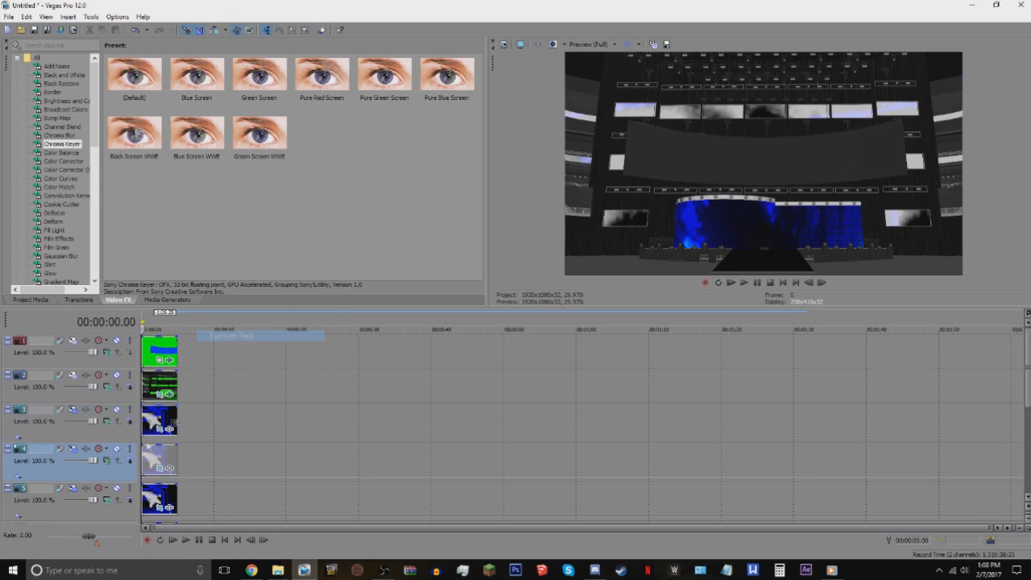
pyautogui.click(161, 429)
pyautogui.moveTo(373, 368); pyautogui.dragTo(368, 221)
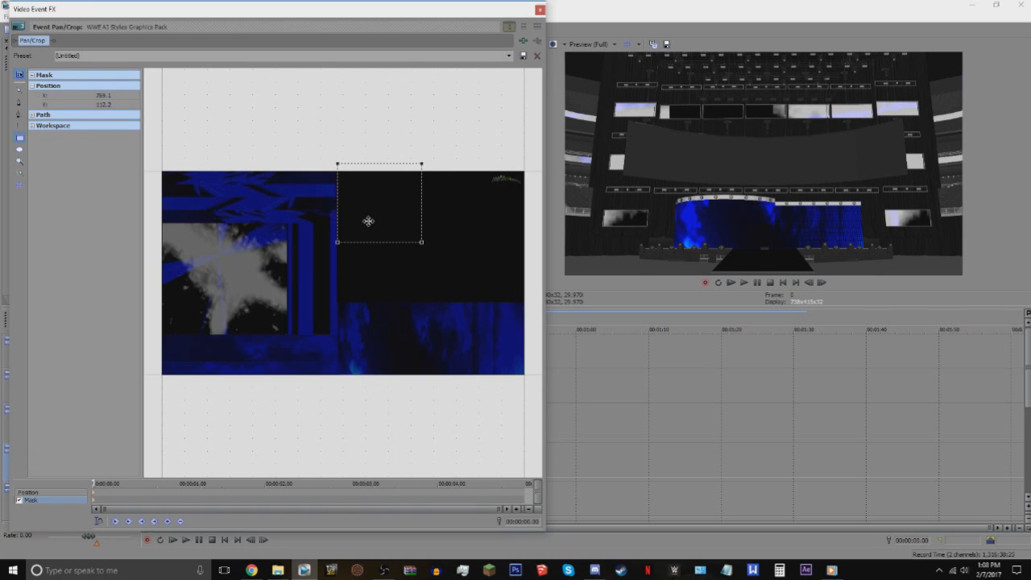
pyautogui.moveTo(421, 242); pyautogui.dragTo(541, 301)
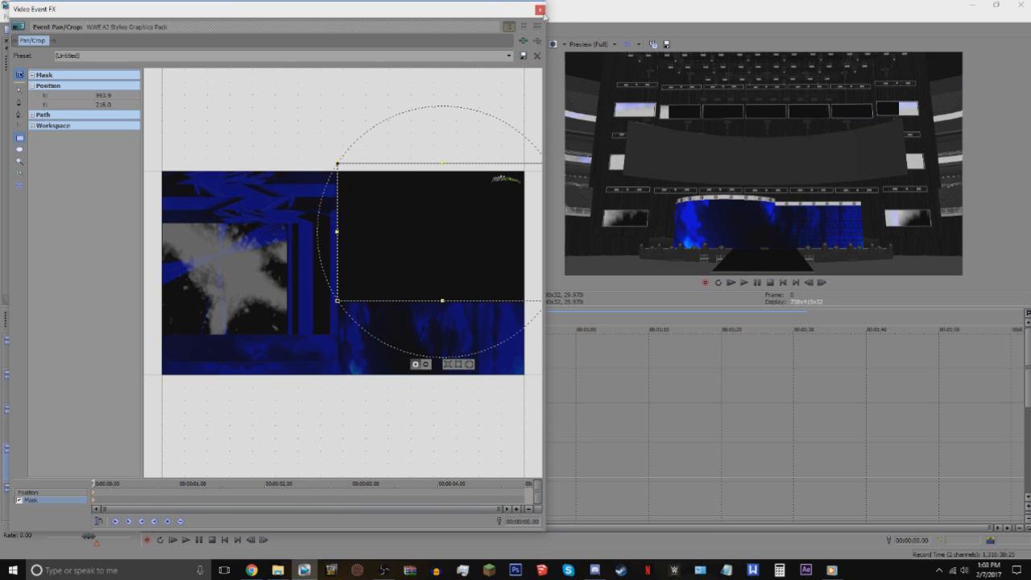
pyautogui.click(540, 10)
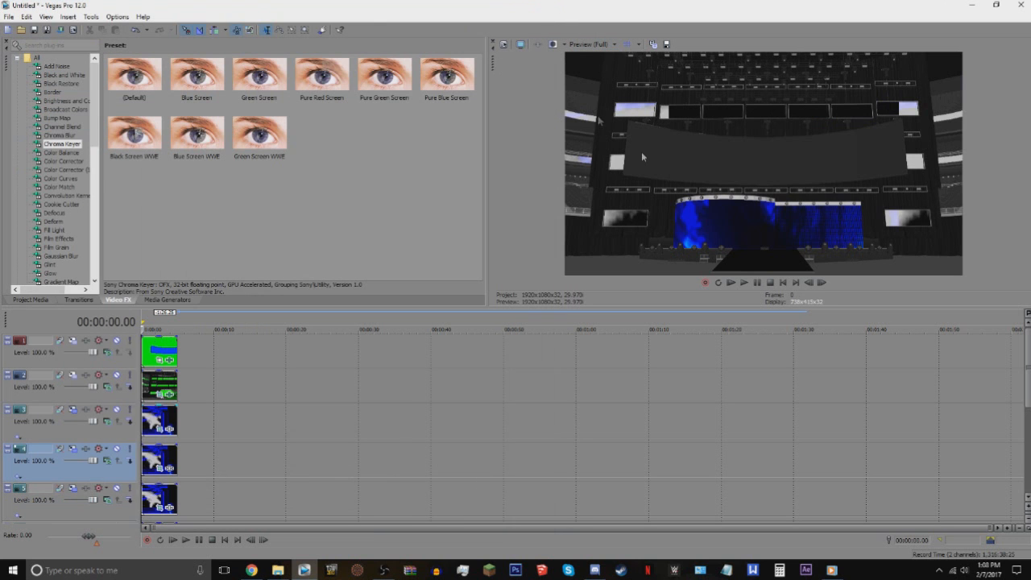
# - Insert an empty video track directly above the graphics tracks
pyautogui.rightClick(228, 427)
pyautogui.click(266, 325)
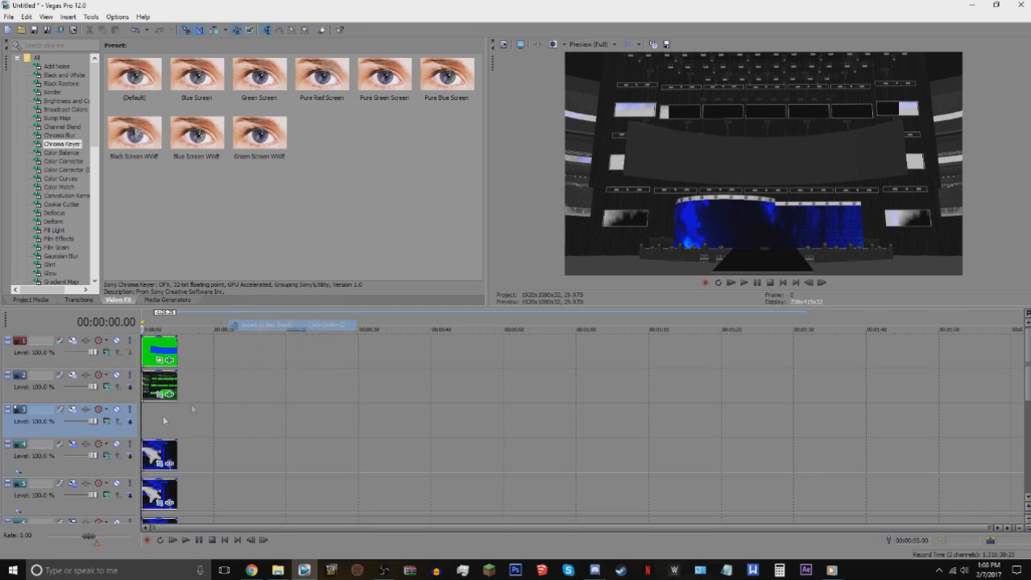
# - Move the graphics clip from track 4 onto the empty track 3 and delete the emptied track 4
pyautogui.click(150, 454)
pyautogui.rightClick(111, 456)
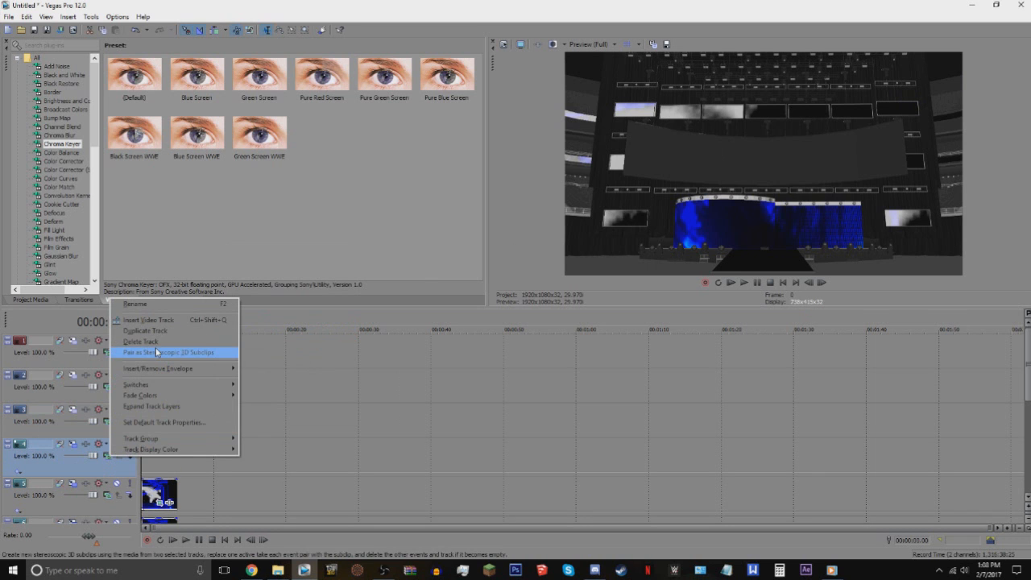
pyautogui.click(164, 342)
# - Solo track 3 briefly to view its graphics alone, and move the track to the head of the track order
pyautogui.click(158, 424)
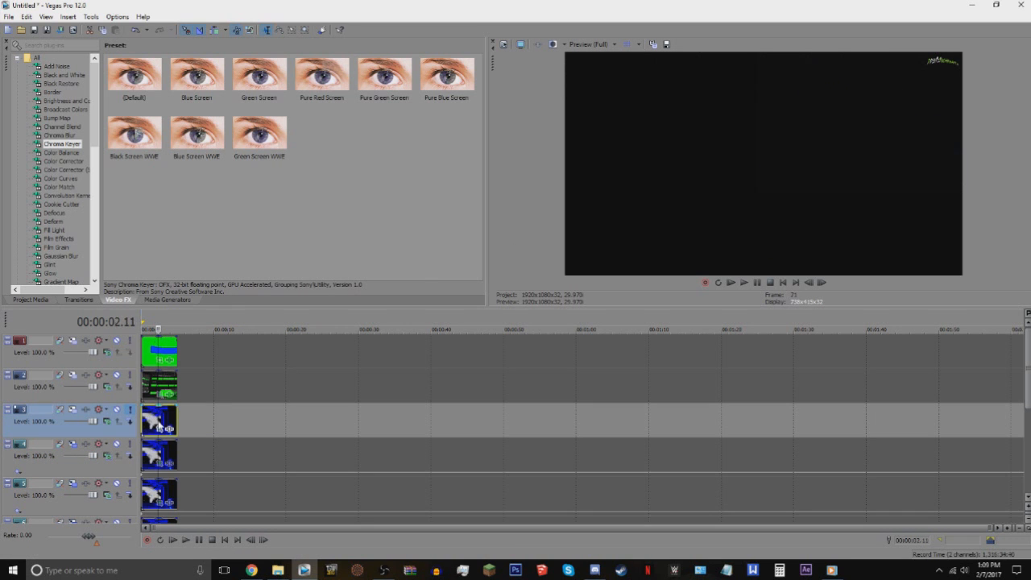
pyautogui.click(131, 410)
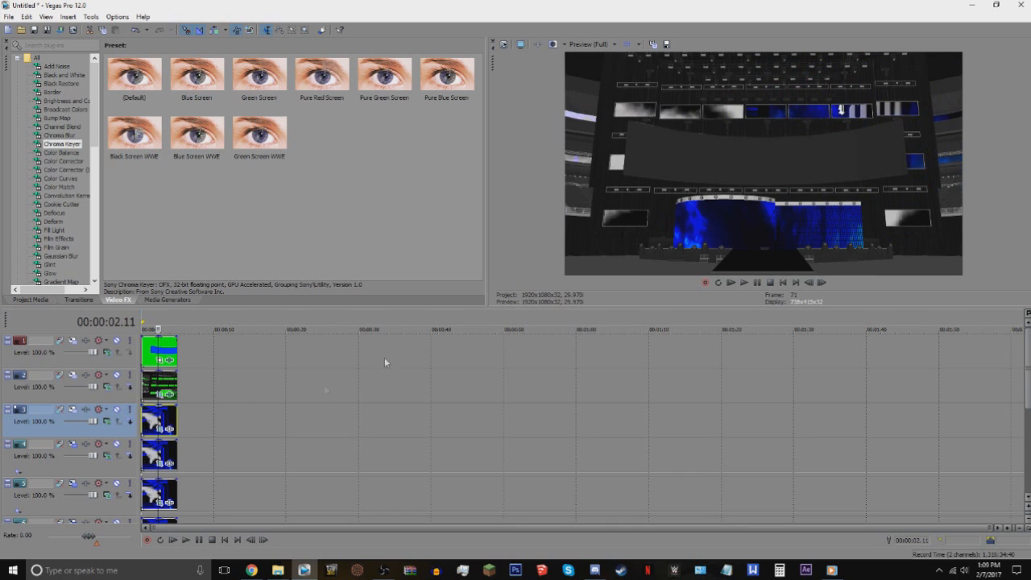
pyautogui.moveTo(102, 436); pyautogui.dragTo(133, 345)
# - Scale track 1 with track motion to about 690 × 388 and place it at X -165, Y -60 over the suspended curved screen
pyautogui.click(73, 340)
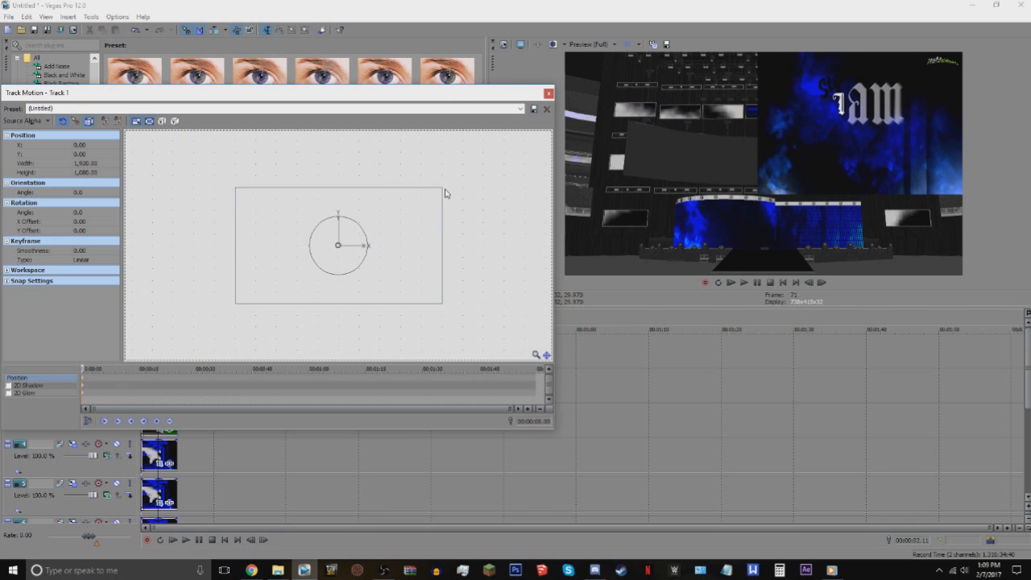
pyautogui.moveTo(444, 192); pyautogui.dragTo(381, 221)
pyautogui.click(81, 192)
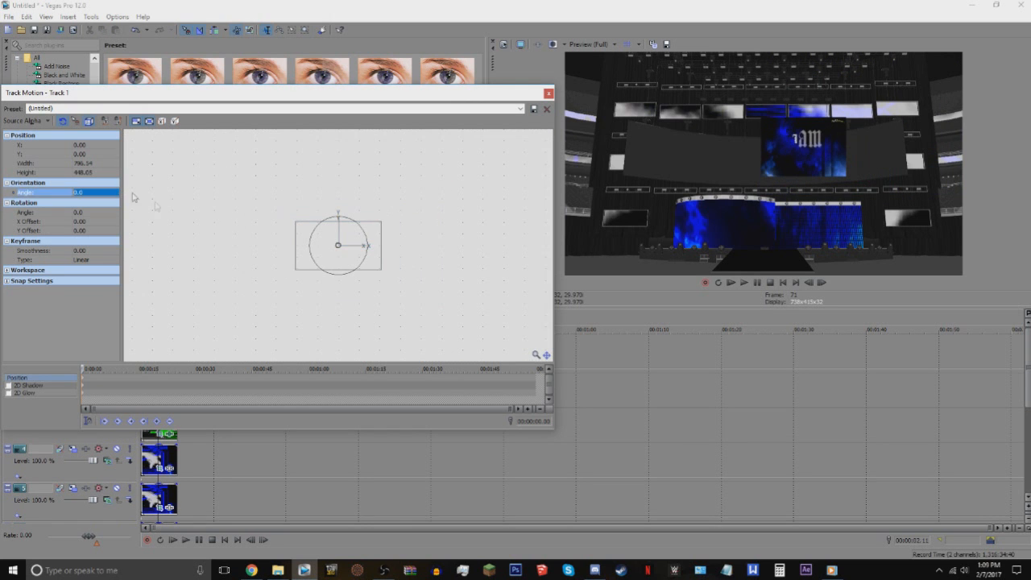
pyautogui.moveTo(344, 262); pyautogui.dragTo(326, 264)
pyautogui.moveTo(365, 231); pyautogui.dragTo(358, 234)
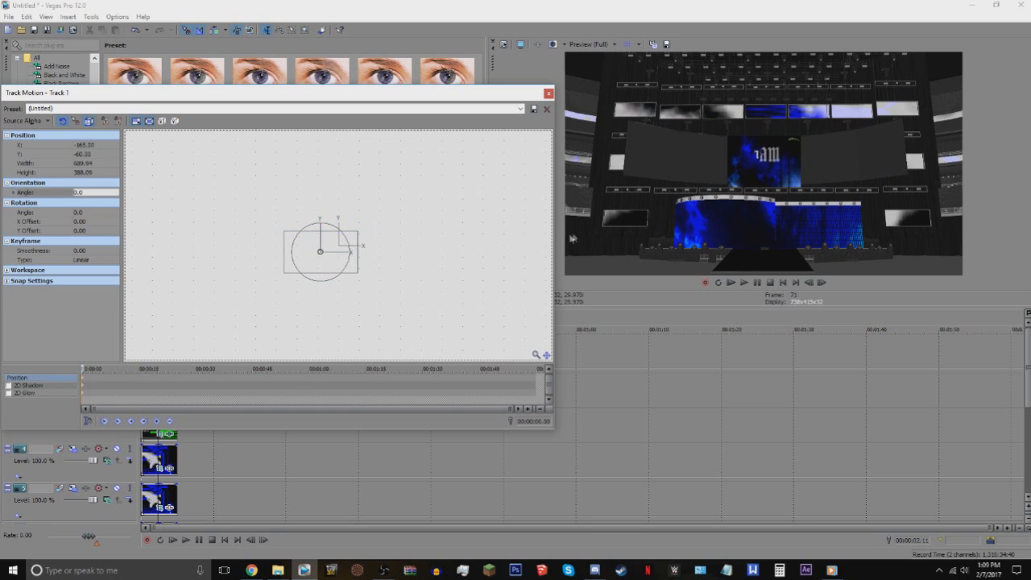
# - Nudge track 1's graphics to X -145, Y -55 within the suspended curved screen
pyautogui.press('Right')
pyautogui.press('Right')
pyautogui.press('Right')
pyautogui.press('Right')
pyautogui.press('Right')
pyautogui.press('Right')
pyautogui.press('Right')
pyautogui.press('Up')
pyautogui.press('Left')
pyautogui.press('Left')
pyautogui.press('Left')
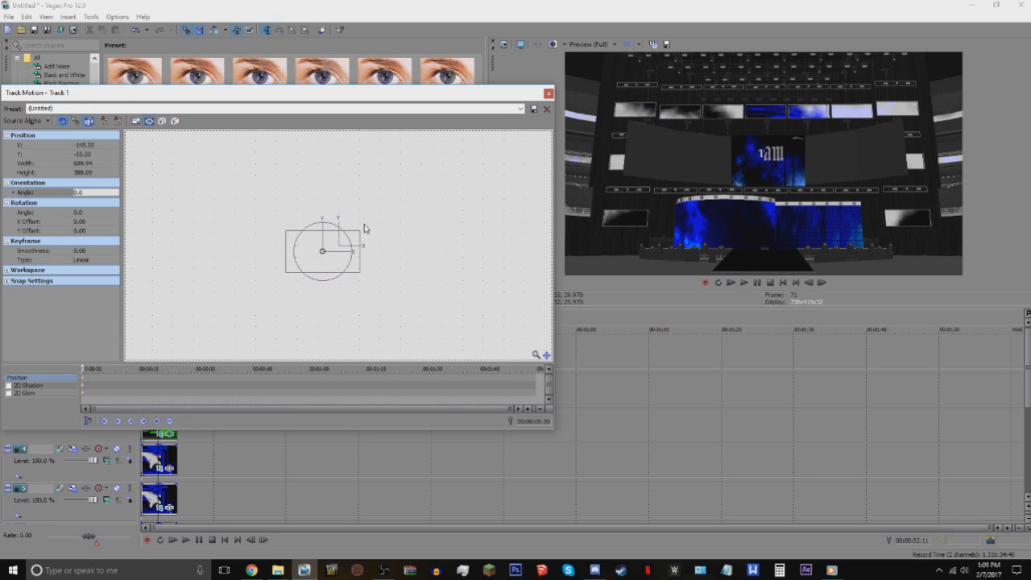
# - Stretch track 1's frame to about 770 × 368 and shift it to X -165, Y -50
pyautogui.moveTo(360, 231); pyautogui.dragTo(364, 233)
pyautogui.press('Up')
pyautogui.press('Up')
pyautogui.press('Left')
pyautogui.press('Left')
pyautogui.press('Left')
pyautogui.press('Down')
pyautogui.press('Left')
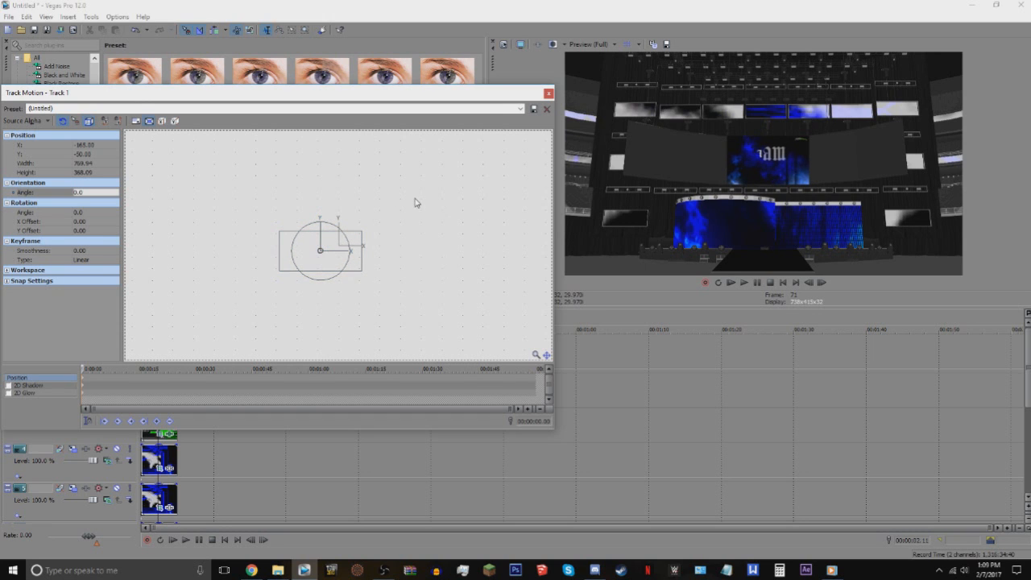
pyautogui.click(48, 121)
pyautogui.click(39, 138)
pyautogui.scroll(5, 511, 260)
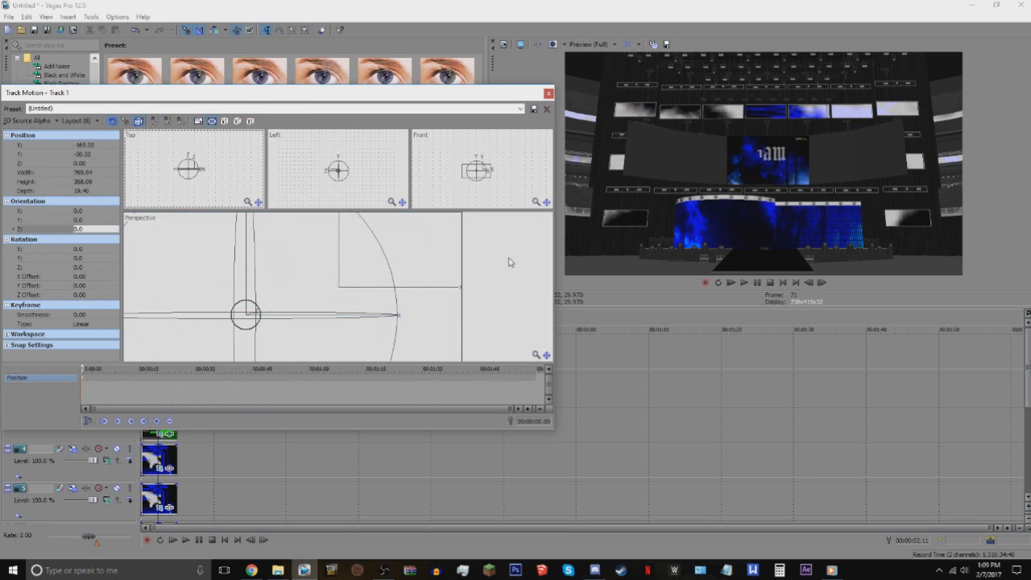
pyautogui.scroll(-5, 538, 274)
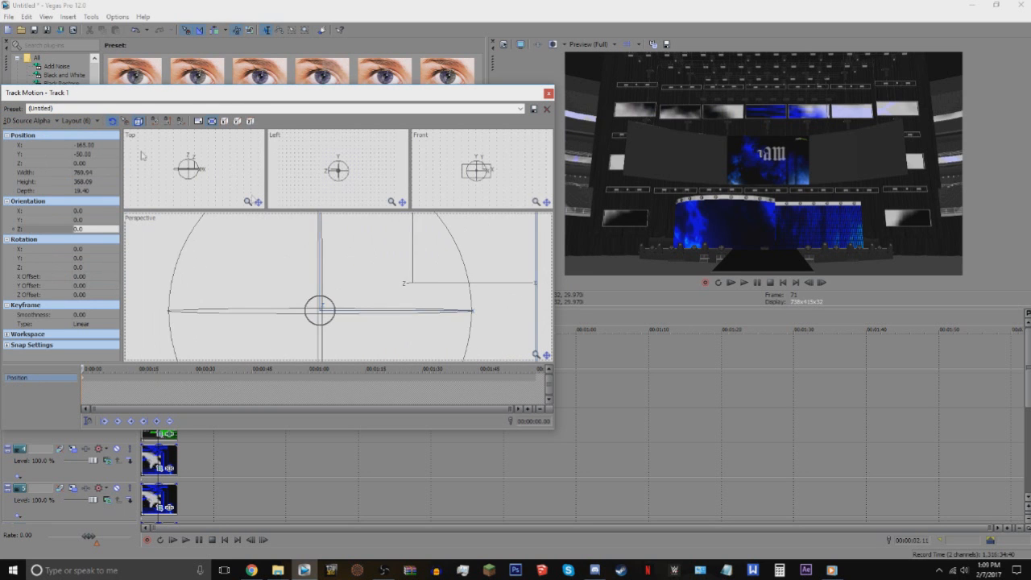
pyautogui.click(33, 121)
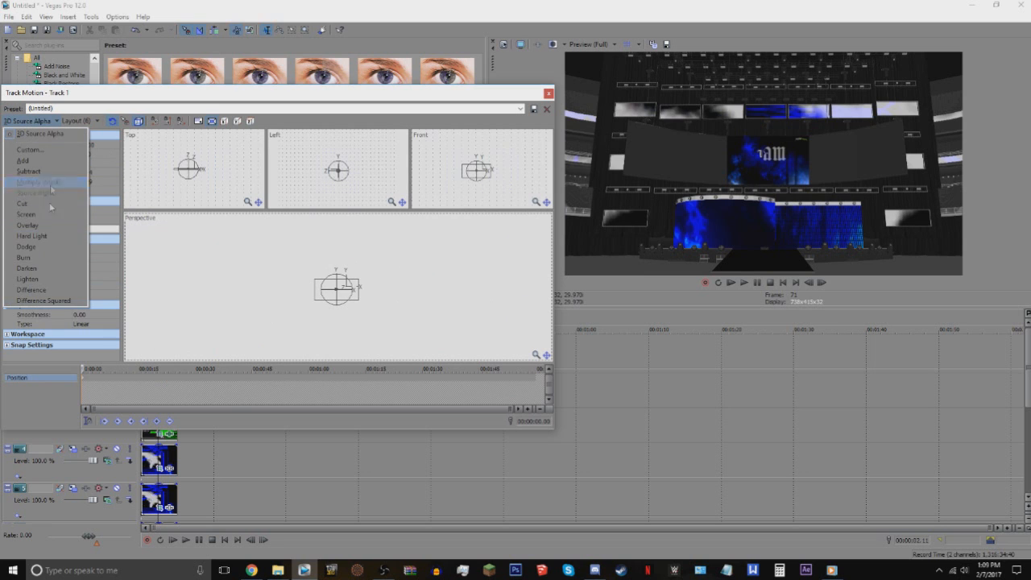
pyautogui.click(55, 193)
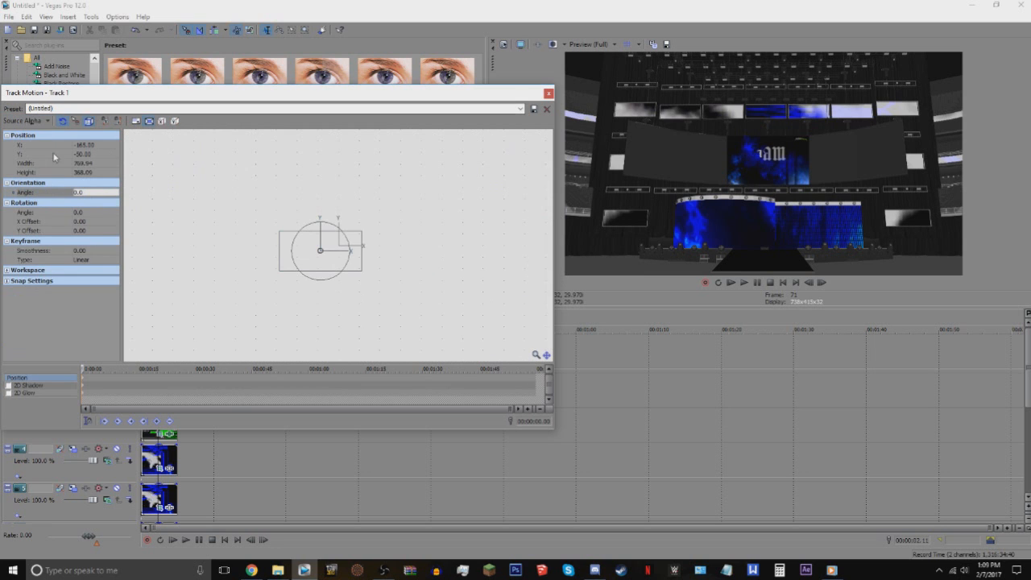
# - Set track 1's compositing mode to 3D Source Alpha and tilt its frame about -13.7 degrees around the X axis
pyautogui.click(28, 121)
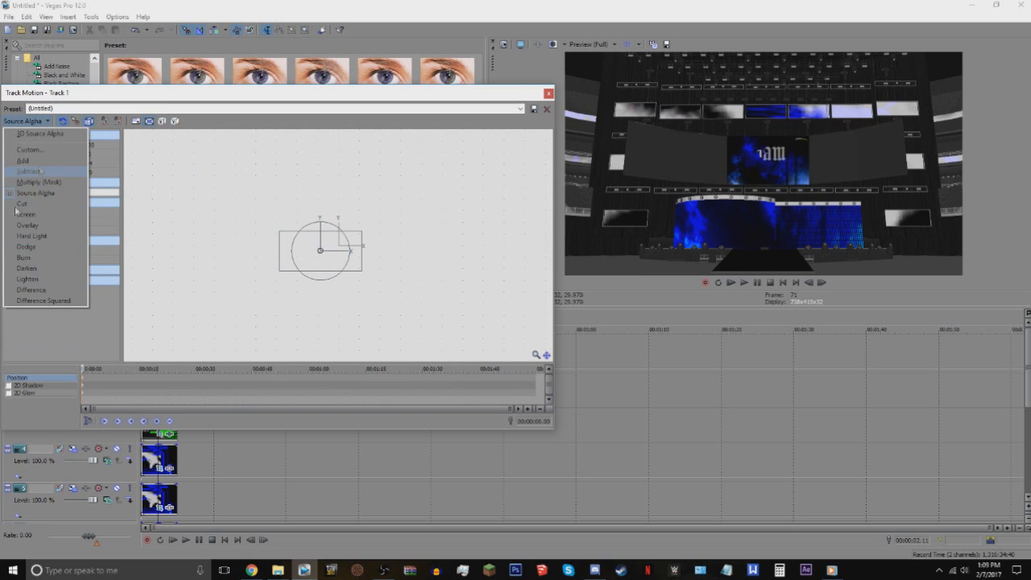
pyautogui.click(40, 133)
pyautogui.scroll(5, 276, 339)
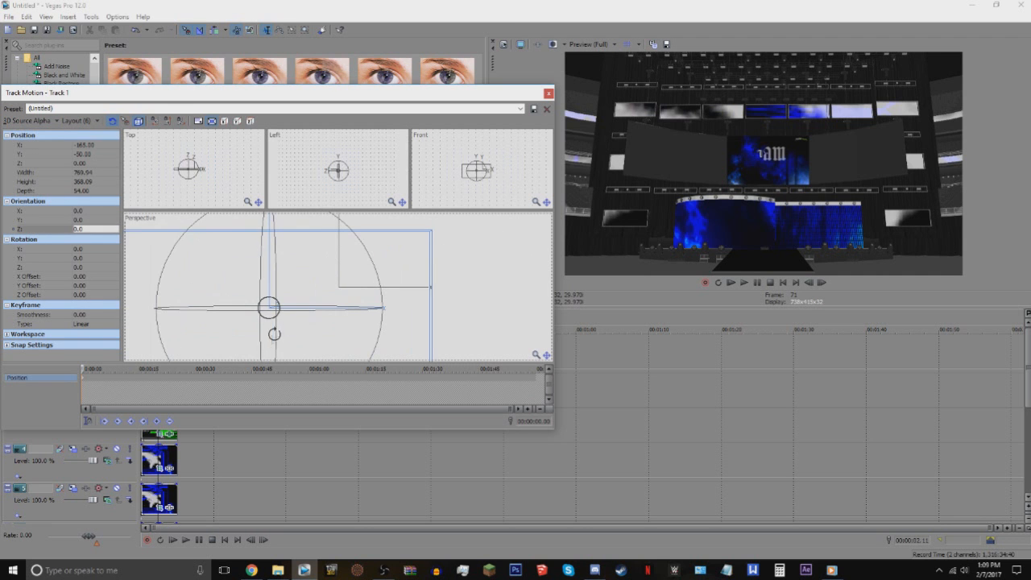
pyautogui.moveTo(276, 338); pyautogui.dragTo(320, 316)
pyautogui.moveTo(483, 282); pyautogui.dragTo(504, 261)
pyautogui.scroll(-4, 501, 269)
pyautogui.moveTo(395, 329); pyautogui.dragTo(394, 326)
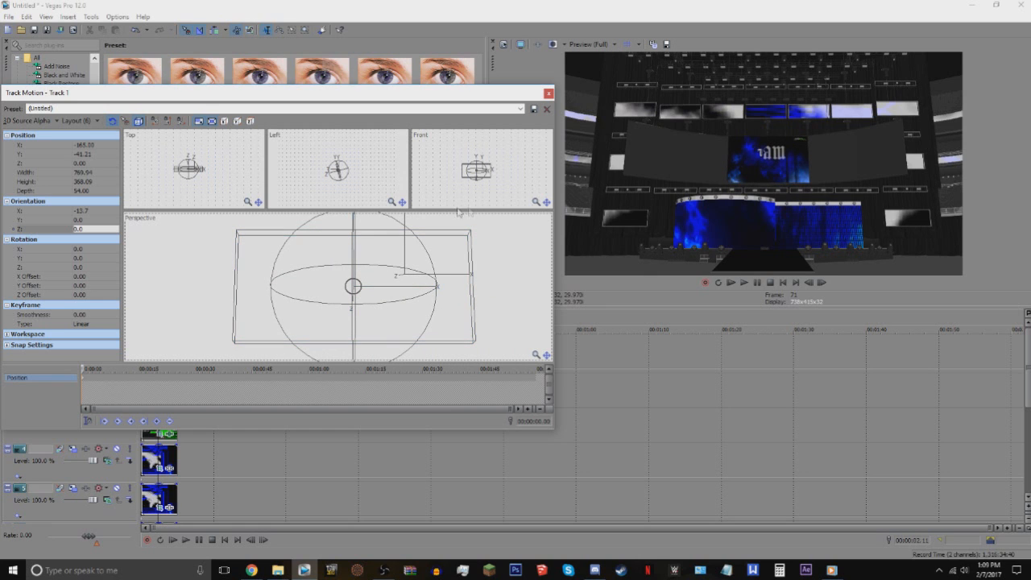
# - Enlarge track 1's tilted frame to about 865 × 413, nudge it to about X -188, Y -50, and close Track Motion
pyautogui.moveTo(474, 236); pyautogui.dragTo(487, 229)
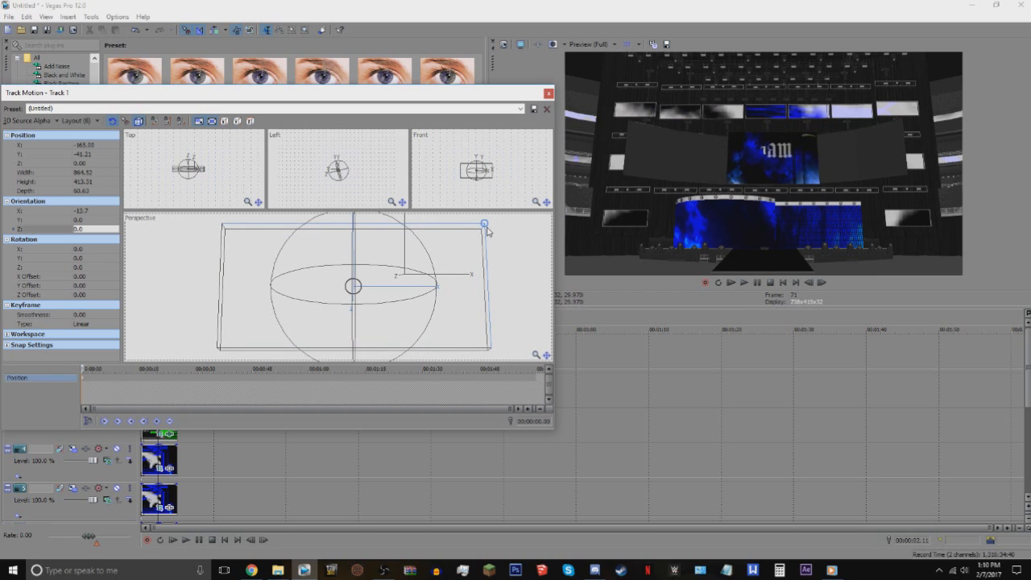
pyautogui.press('Down')
pyautogui.press('Down')
pyautogui.press('Down')
pyautogui.press('Down')
pyautogui.press('Down')
pyautogui.press('Left')
pyautogui.press('Left')
pyautogui.press('Left')
pyautogui.press('Left')
pyautogui.press('Left')
pyautogui.press('Left')
pyautogui.press('Left')
pyautogui.press('Left')
pyautogui.press('Left')
pyautogui.press('Left')
pyautogui.press('Left')
pyautogui.press('Left')
pyautogui.press('Down')
pyautogui.press('Left')
pyautogui.press('Up')
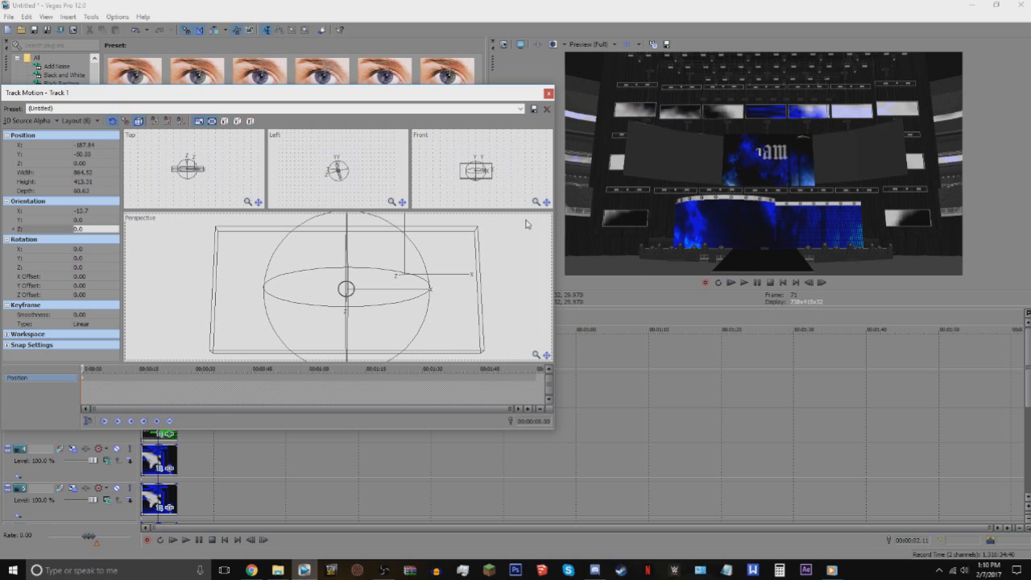
pyautogui.click(549, 93)
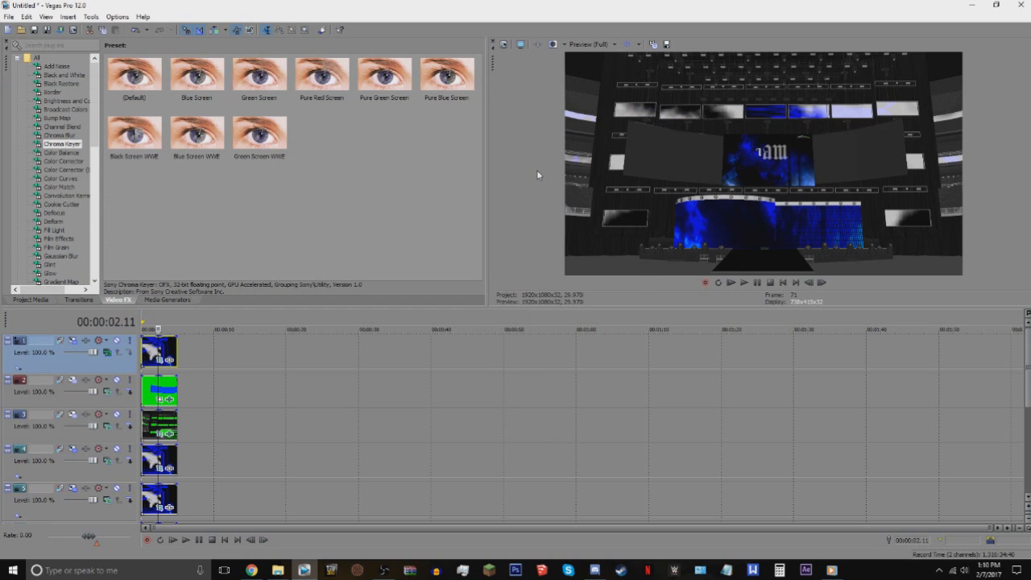